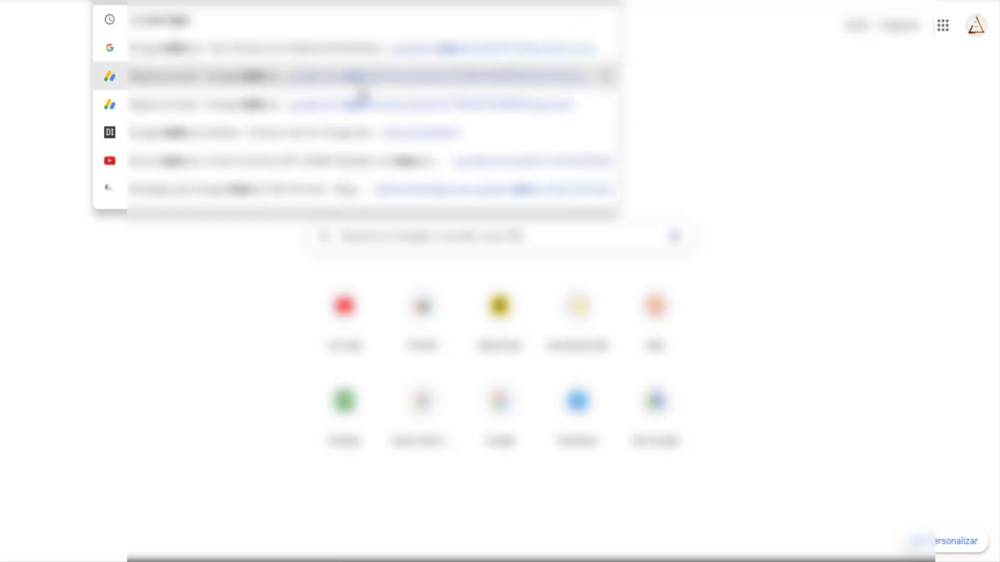
Load the Google AdSense home page from the address bar's history suggestion.
left_click(365, 86)
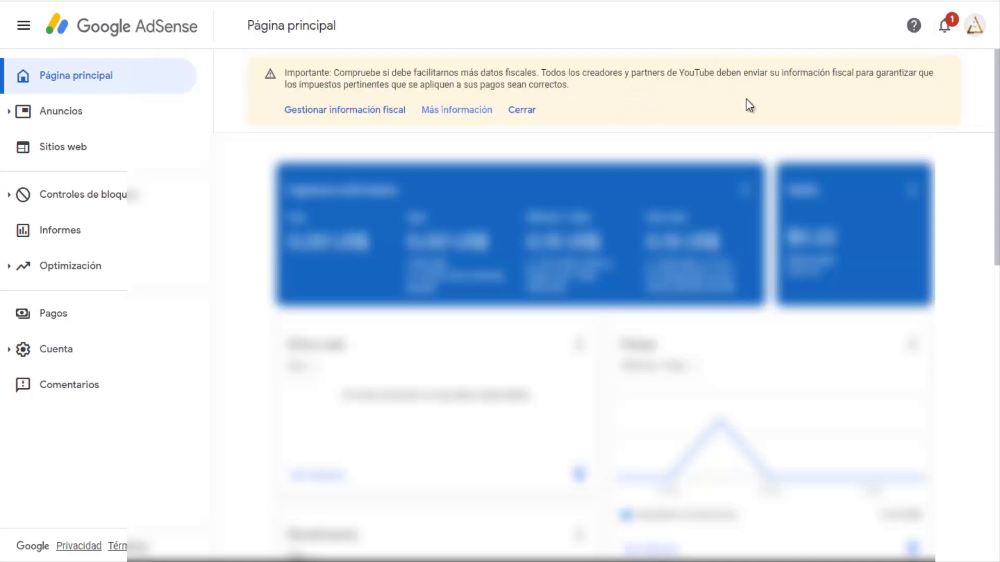
Open 'Gestionar información fiscal' from the yellow tax notice banner.
left_click(371, 111)
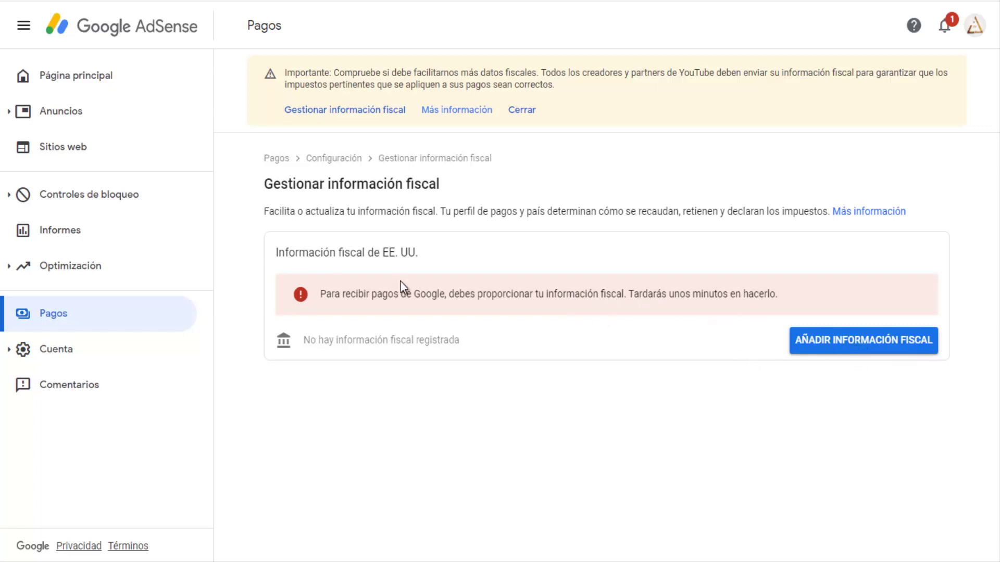
Start adding US tax information and re-enter the account password to verify sign-in.
left_click(824, 342)
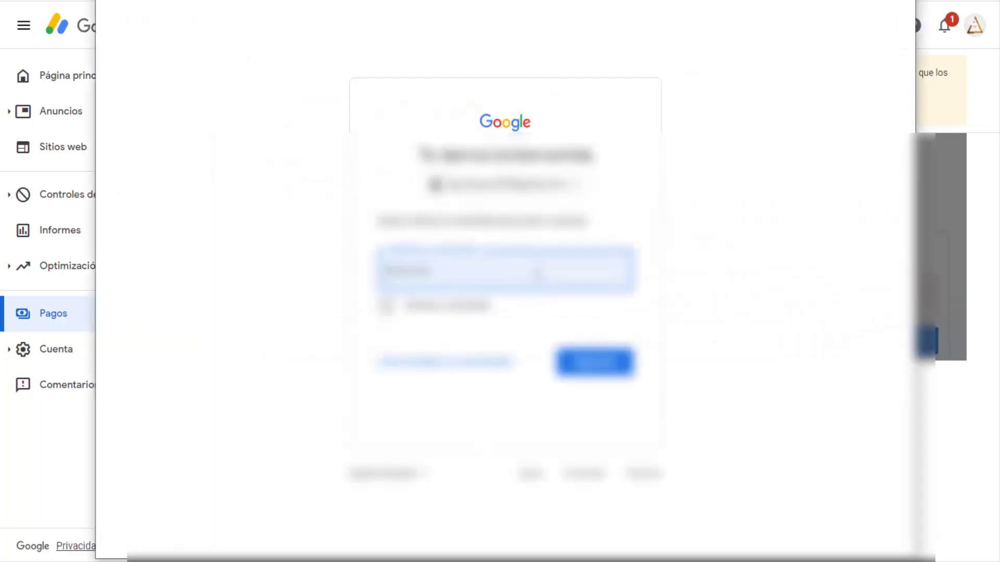
left_click(553, 275)
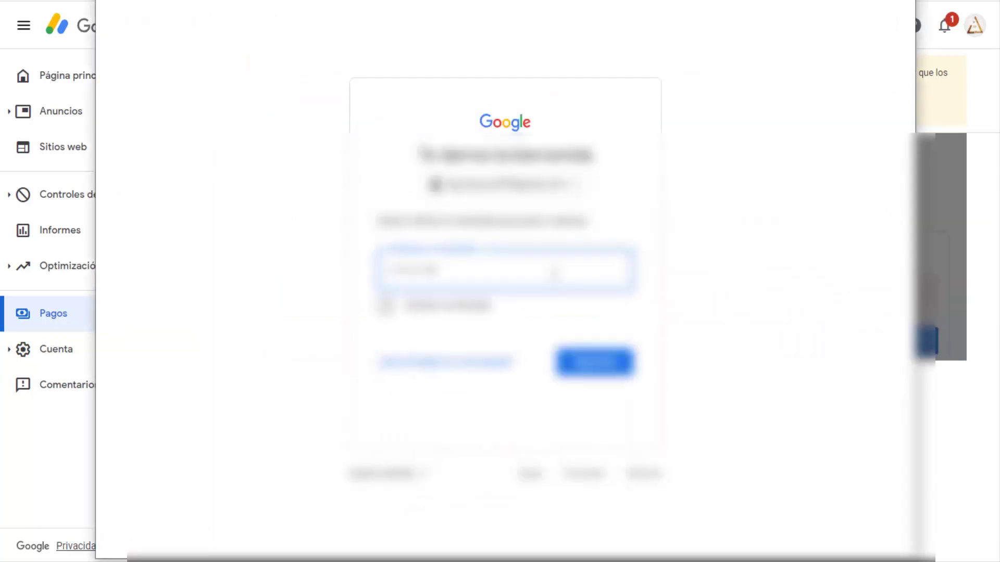
left_click(555, 273)
left_click(556, 274)
key("Return")
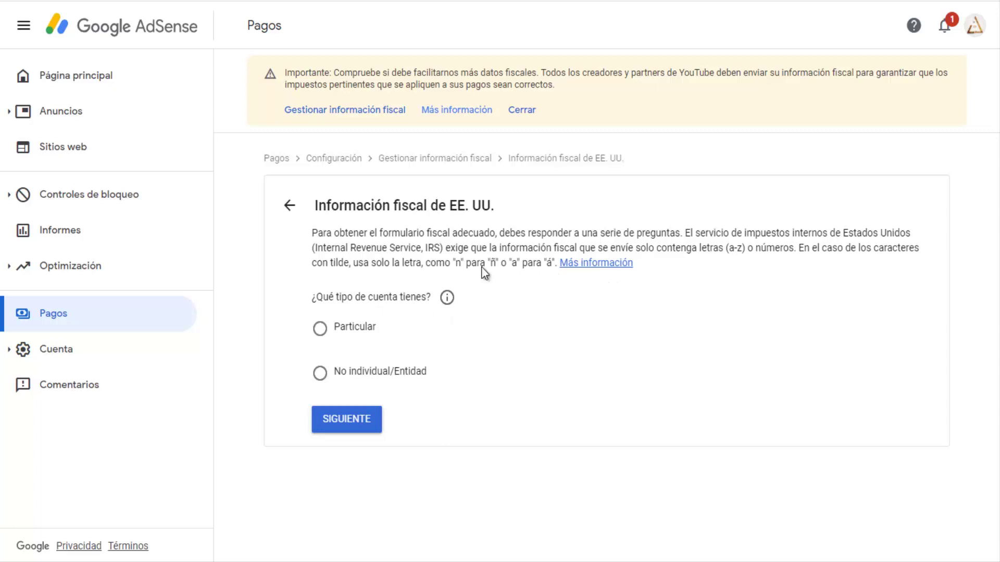
Declare an individual (Particular) account, not a US citizen or resident, and proceed to the W-8BEN form.
left_click(321, 334)
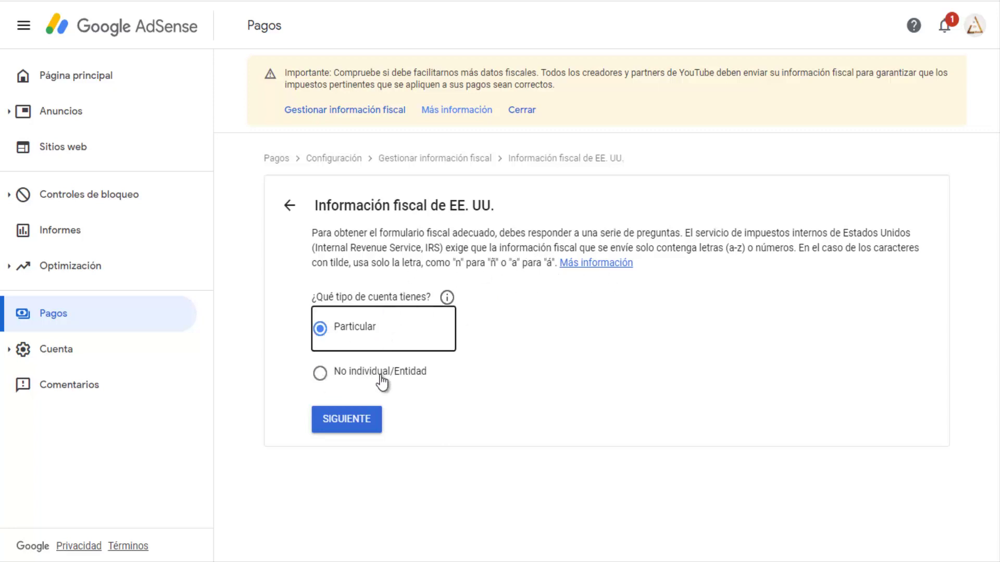
left_click(365, 422)
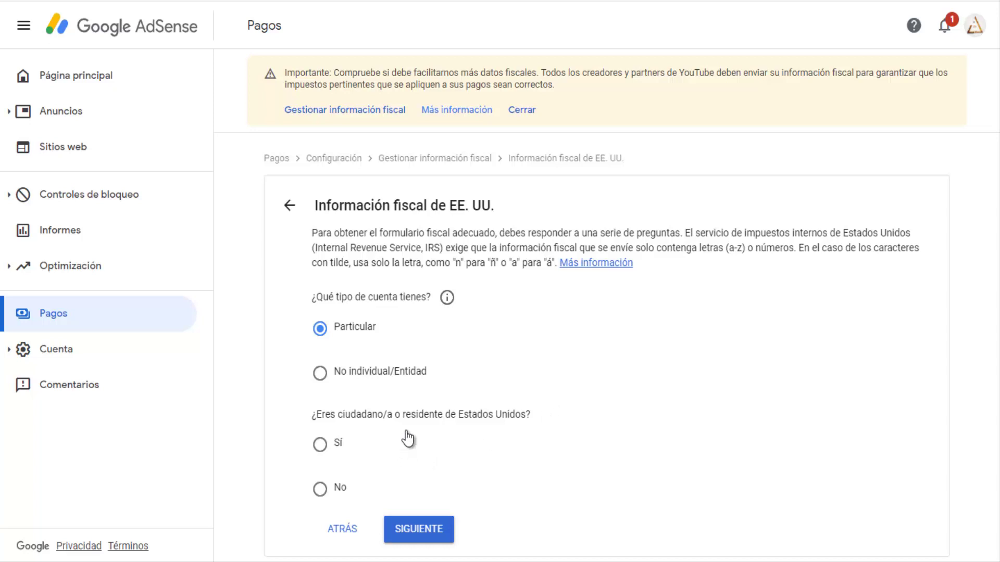
left_click(336, 490)
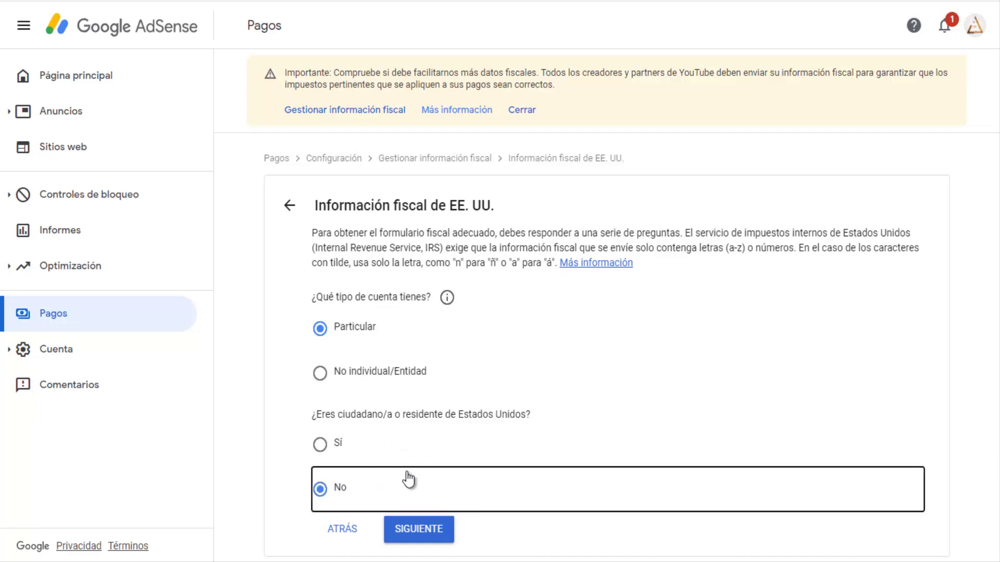
left_click(440, 532)
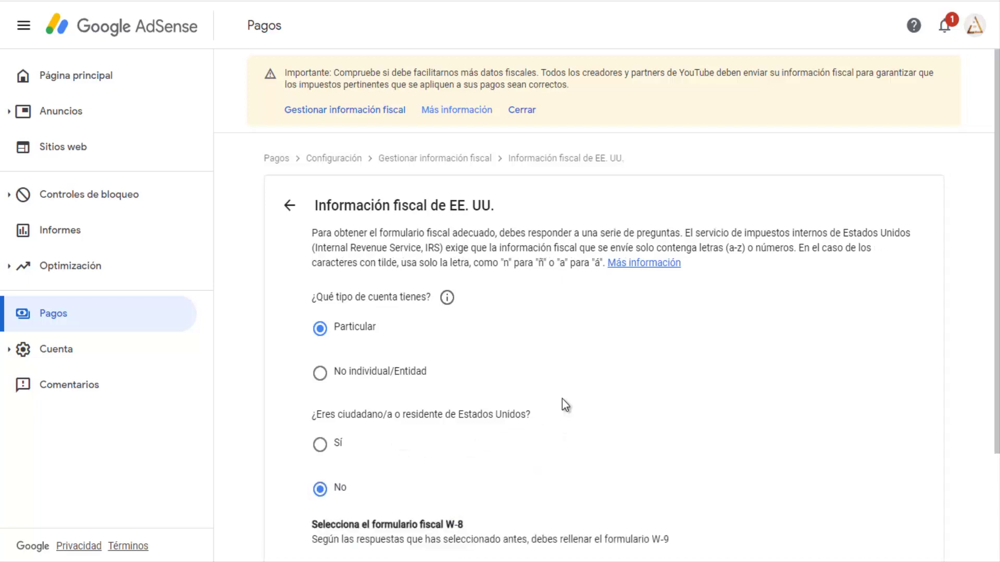
scroll(562, 399, "down", 3)
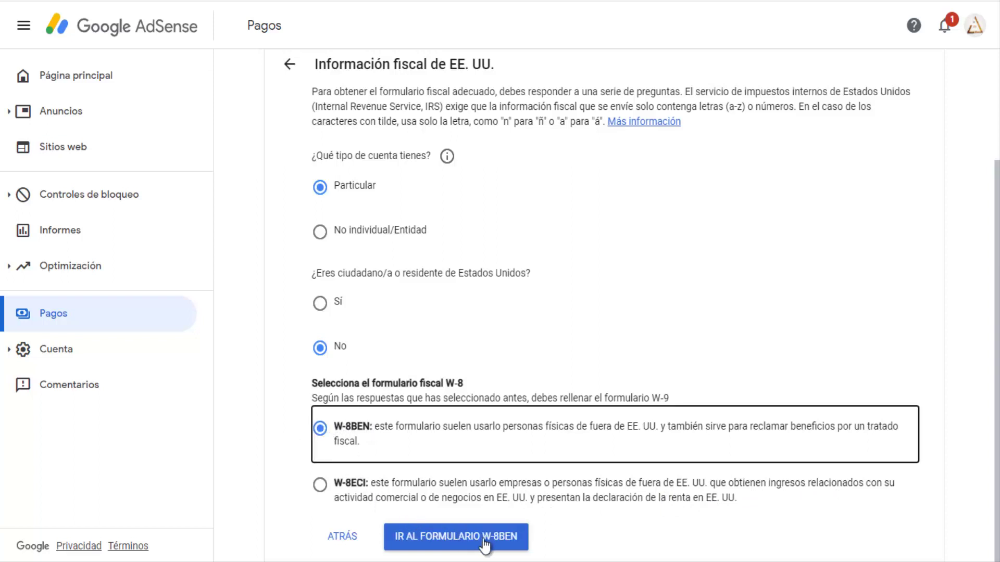
left_click(489, 539)
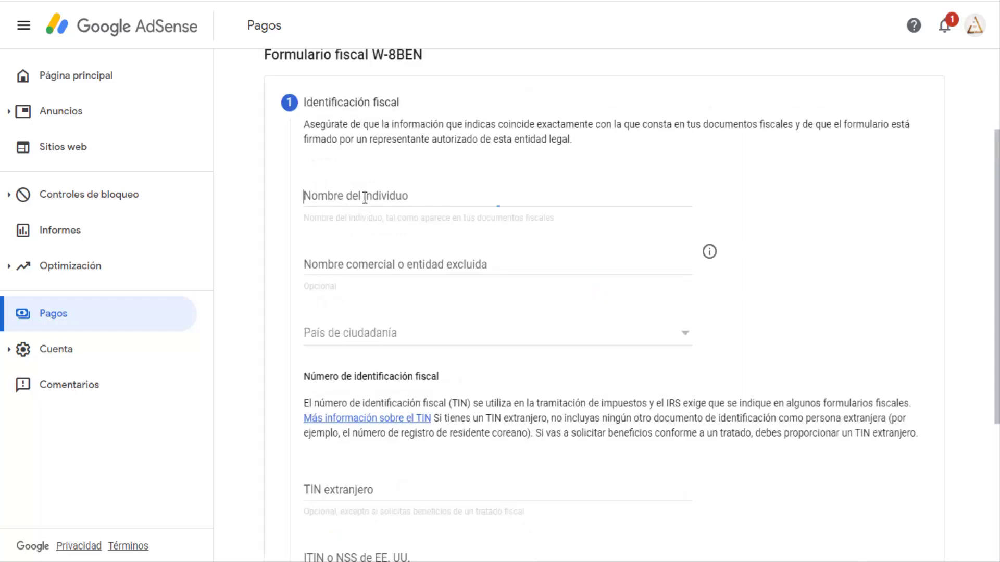
Enter the individual's full name and set citizenship to República Dominicana.
left_click(364, 197)
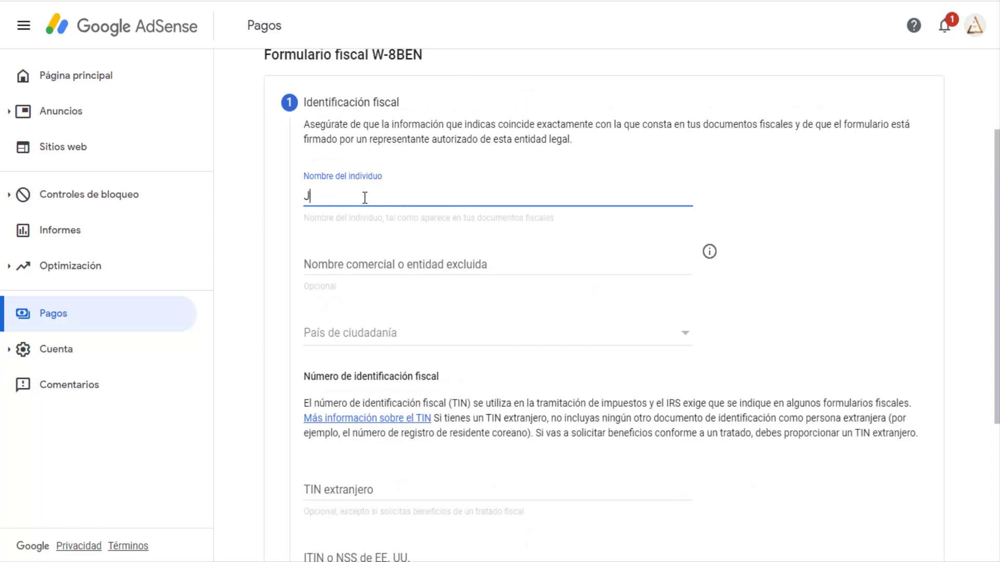
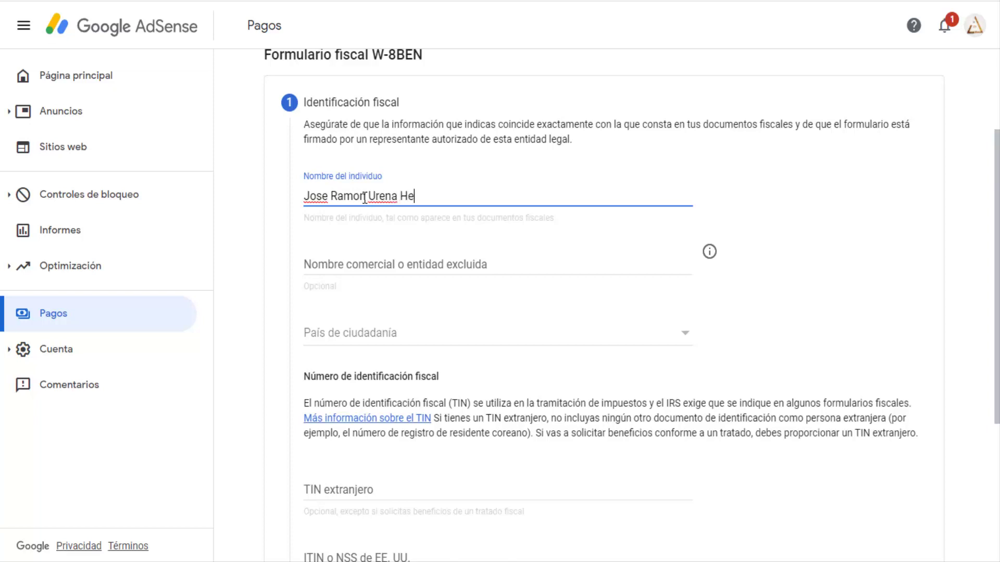
left_click(392, 337)
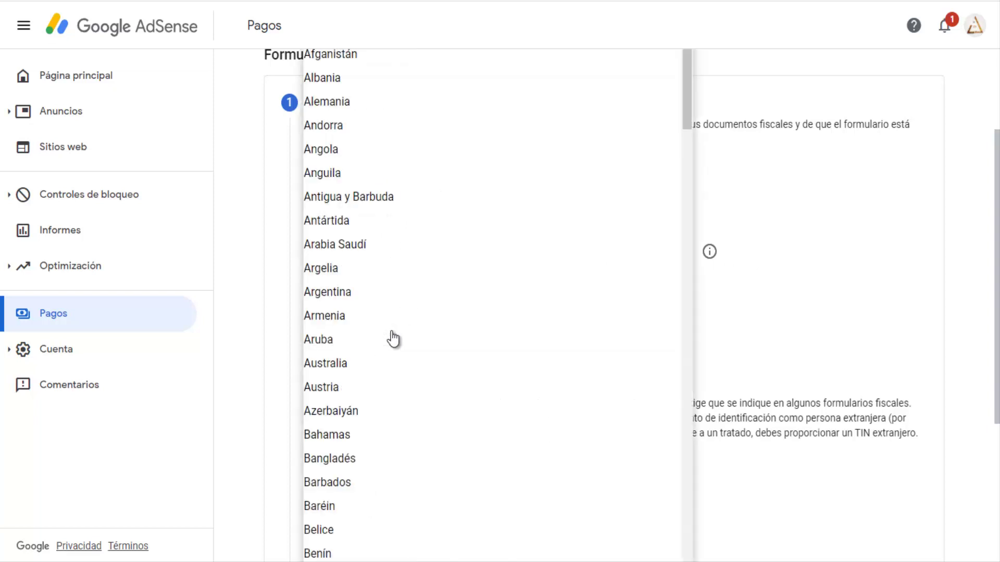
scroll(393, 339, "down", 20)
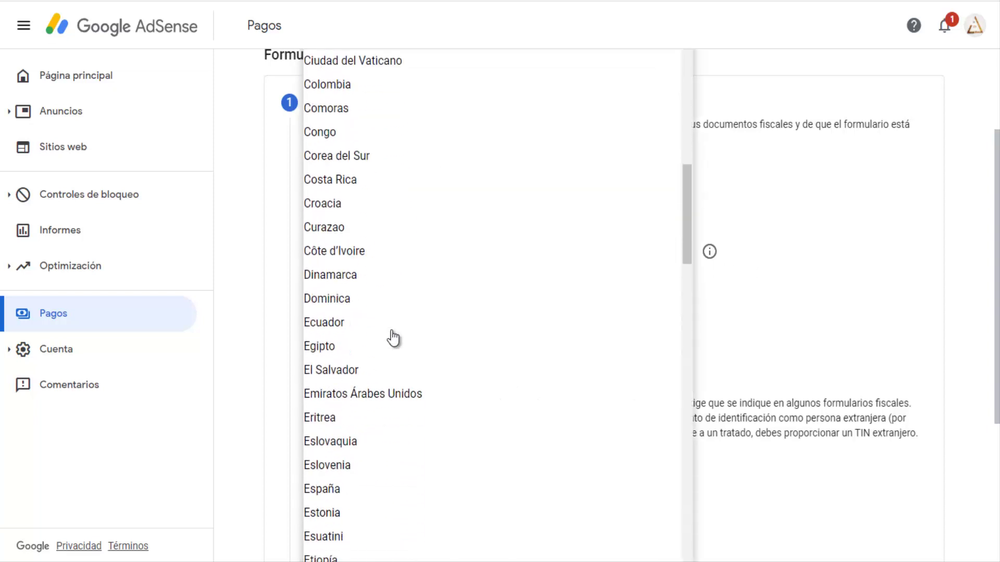
scroll(394, 338, "down", 13)
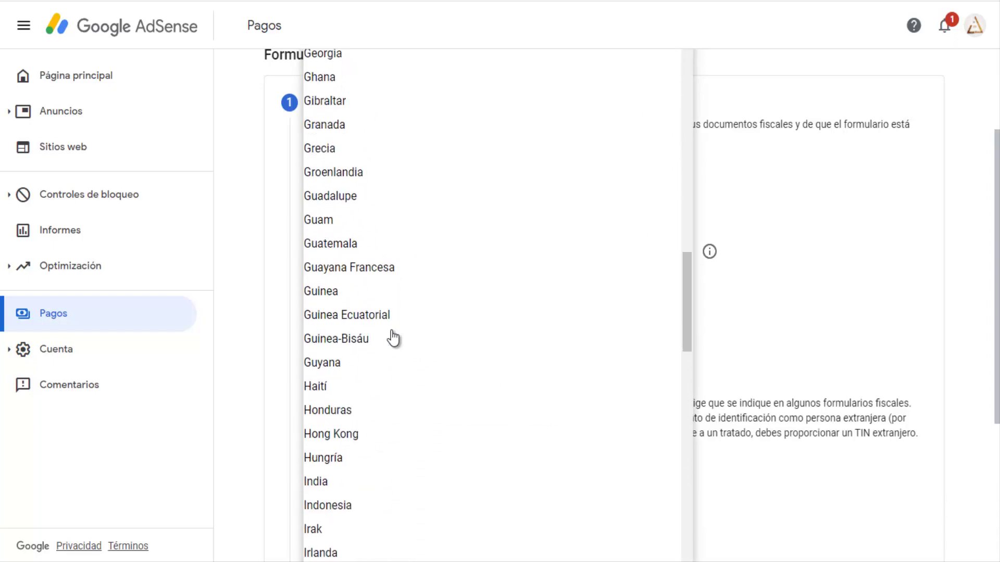
scroll(393, 338, "down", 15)
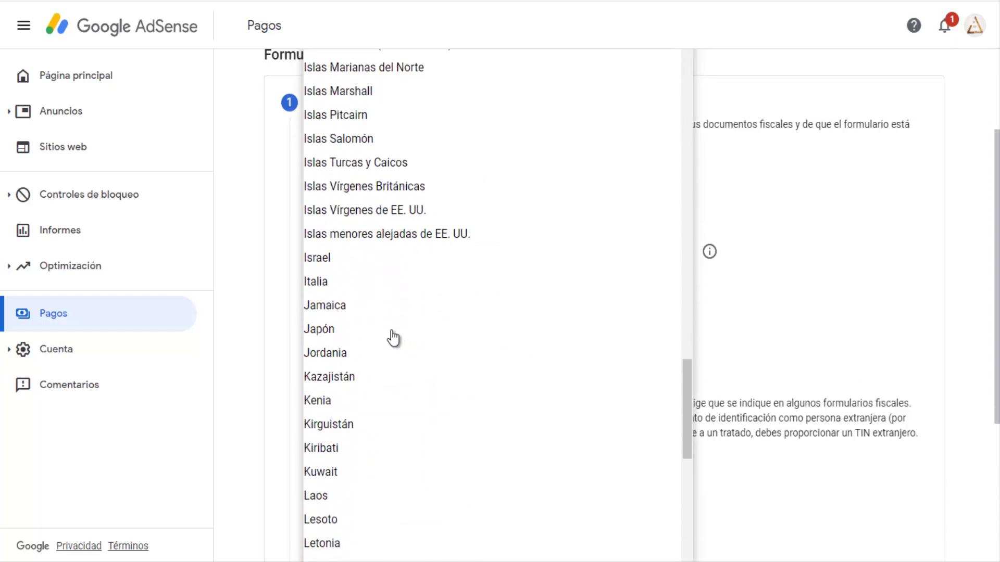
scroll(394, 338, "down", 18)
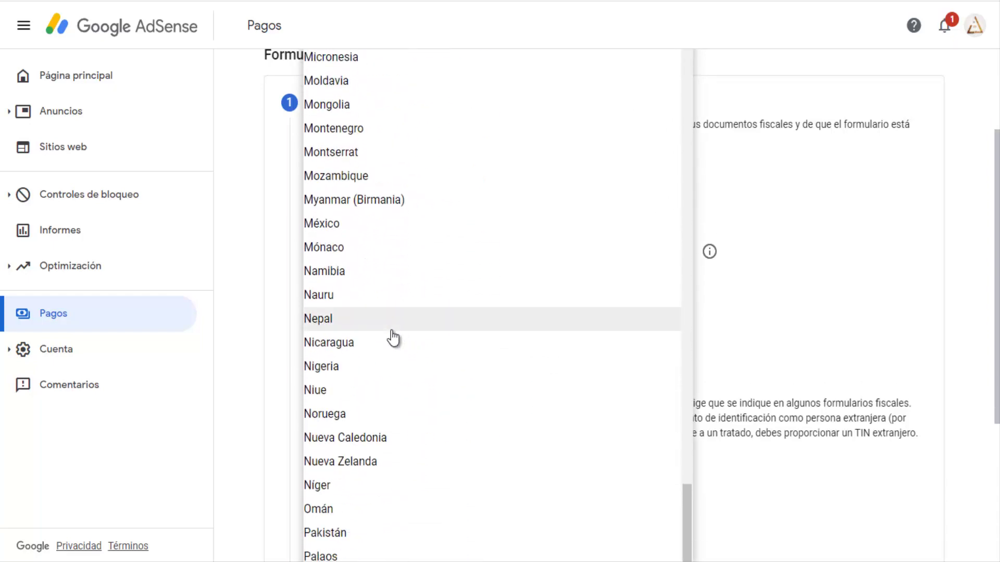
scroll(393, 339, "down", 18)
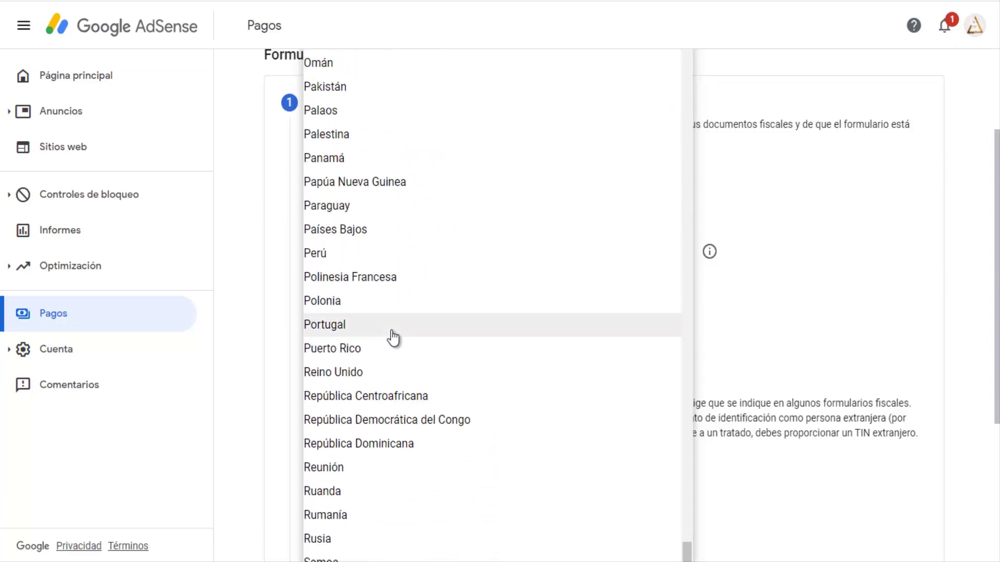
left_click(395, 444)
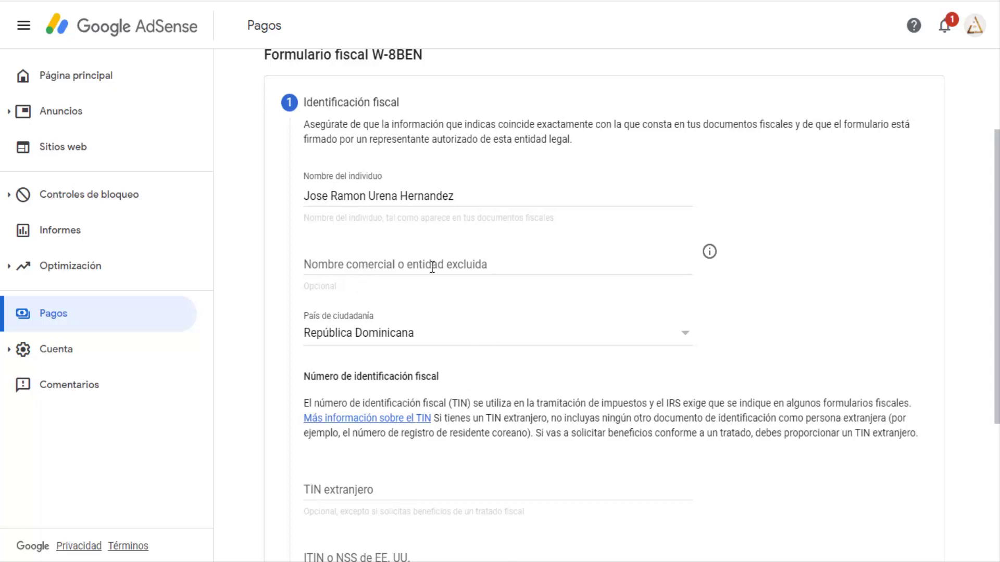
Complete the identification step and continue to the Dirección step.
scroll(536, 286, "down", 1)
scroll(576, 384, "down", 1)
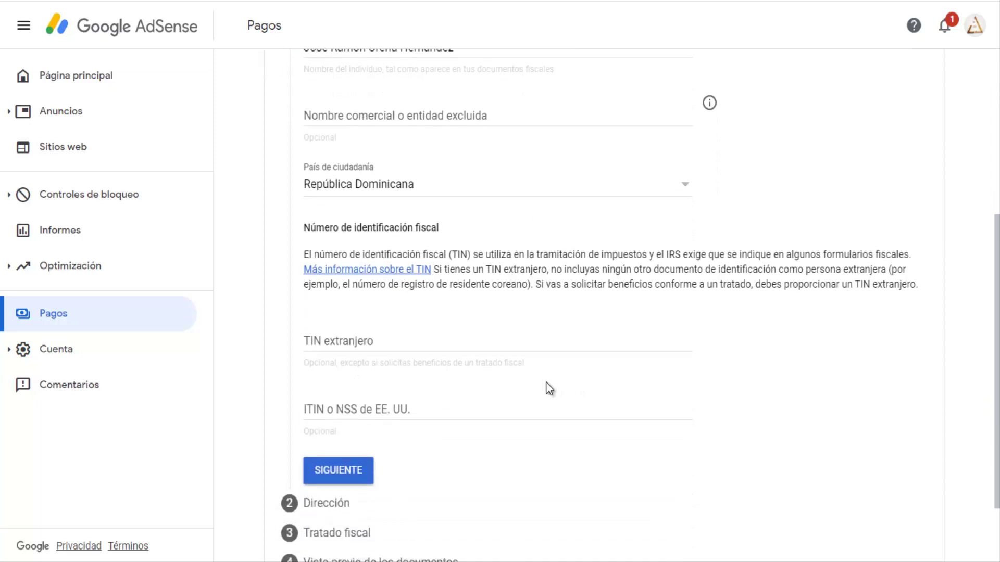
scroll(546, 386, "down", 1)
left_click(345, 387)
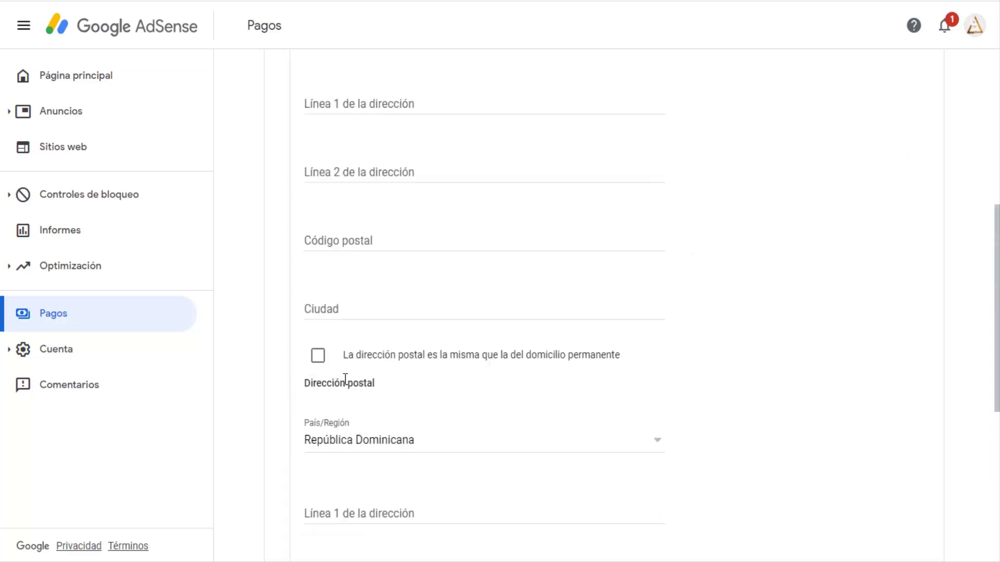
scroll(349, 383, "down", 5)
scroll(307, 384, "up", 3)
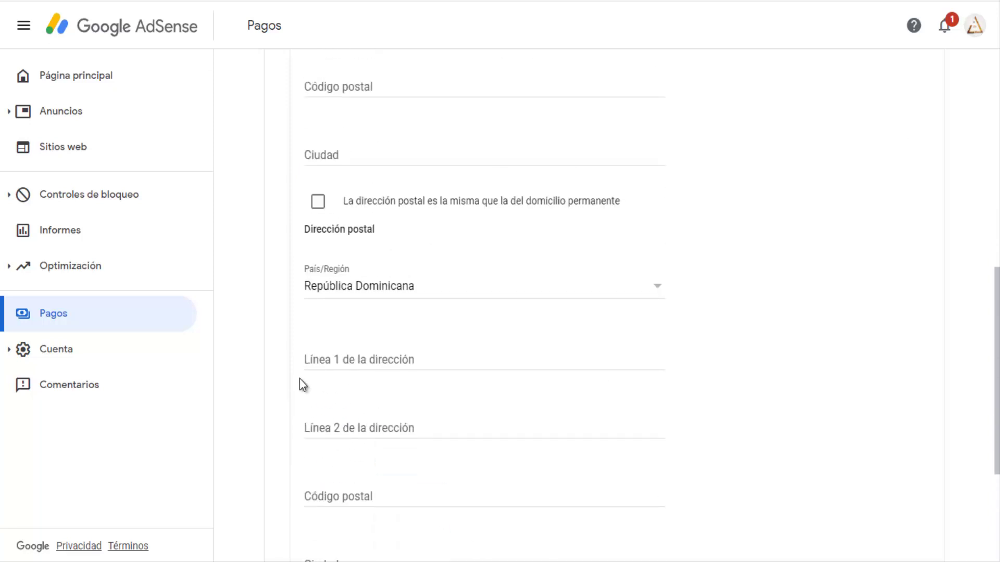
scroll(299, 379, "up", 6)
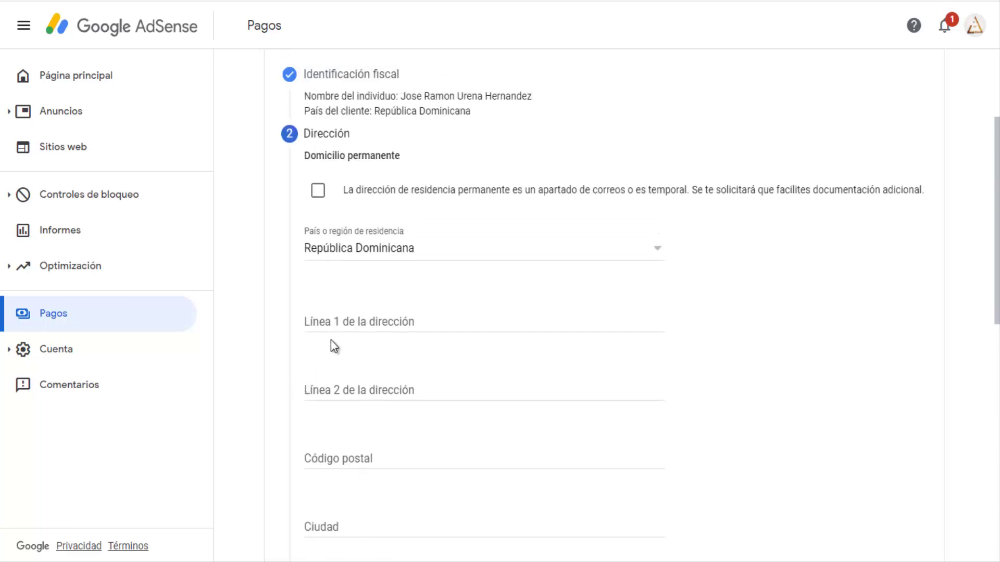
Fill the permanent address from the saved autofill entry, mark the postal address as the same, and continue.
left_click(351, 321)
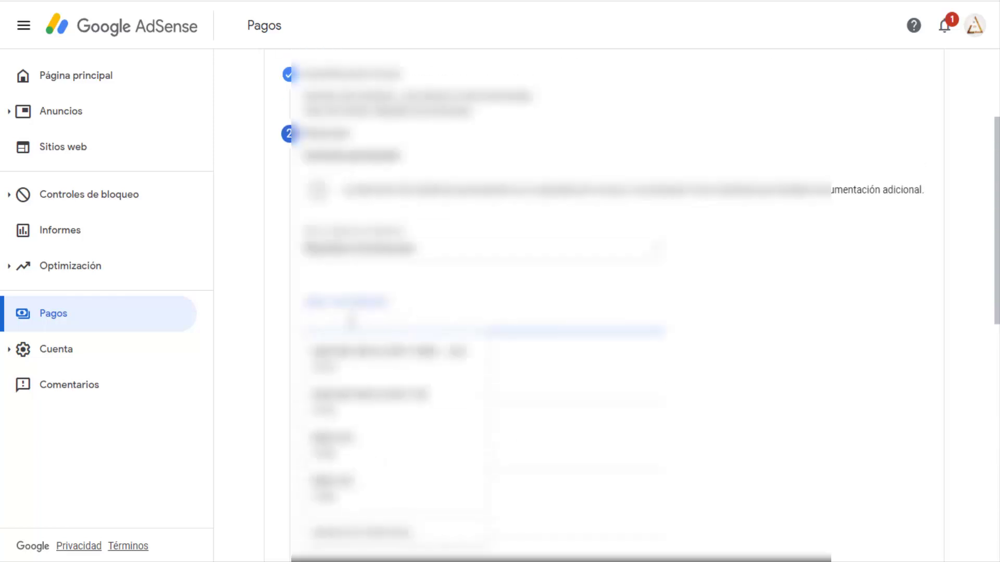
left_click(357, 452)
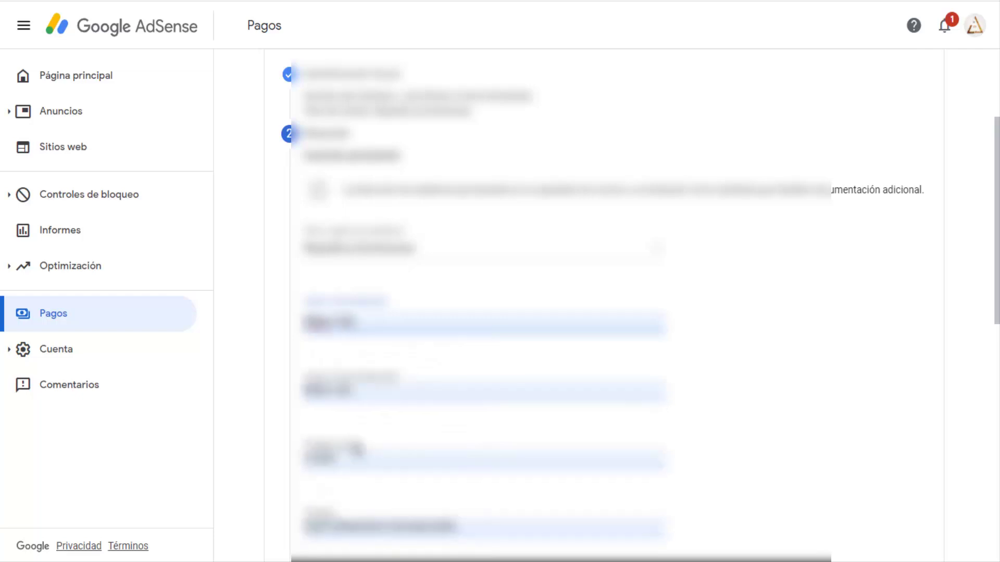
scroll(266, 397, "down", 6)
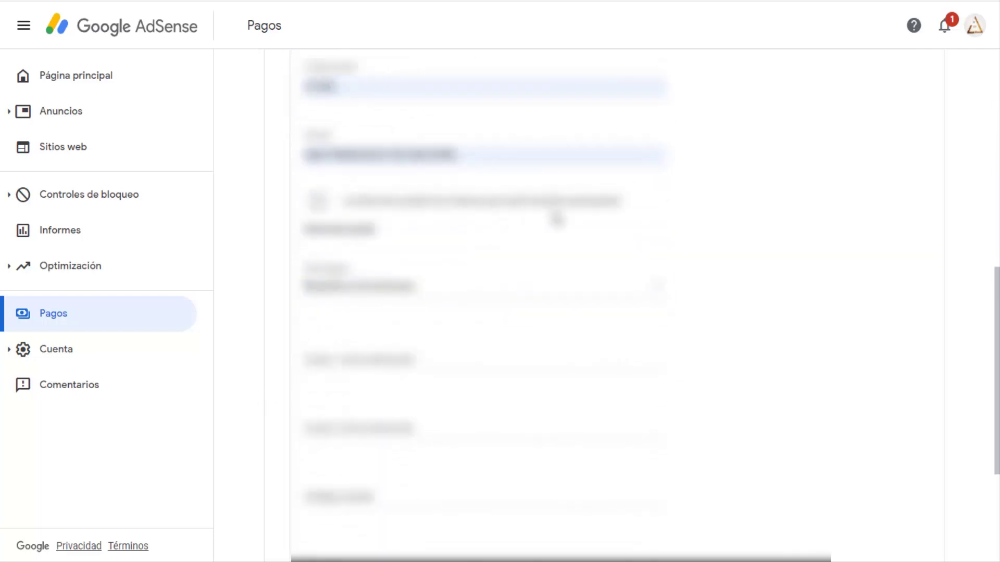
left_click(319, 201)
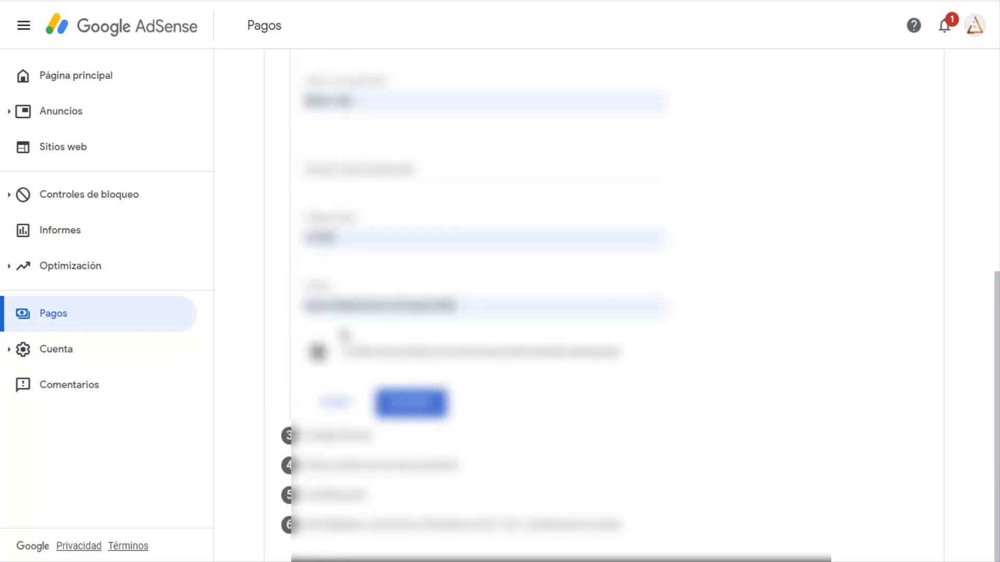
scroll(343, 336, "up", 3)
scroll(301, 331, "up", 1)
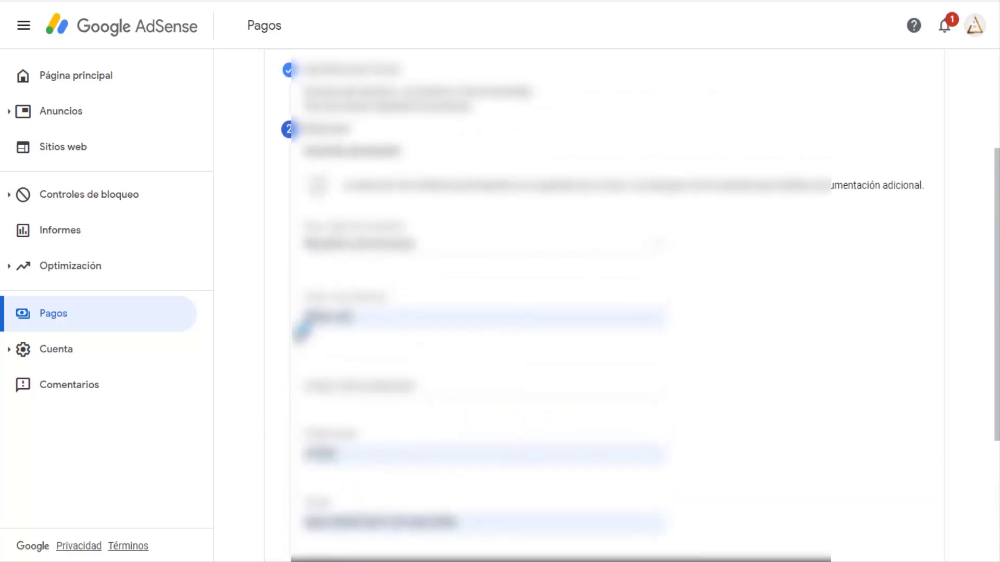
scroll(471, 432, "down", 4)
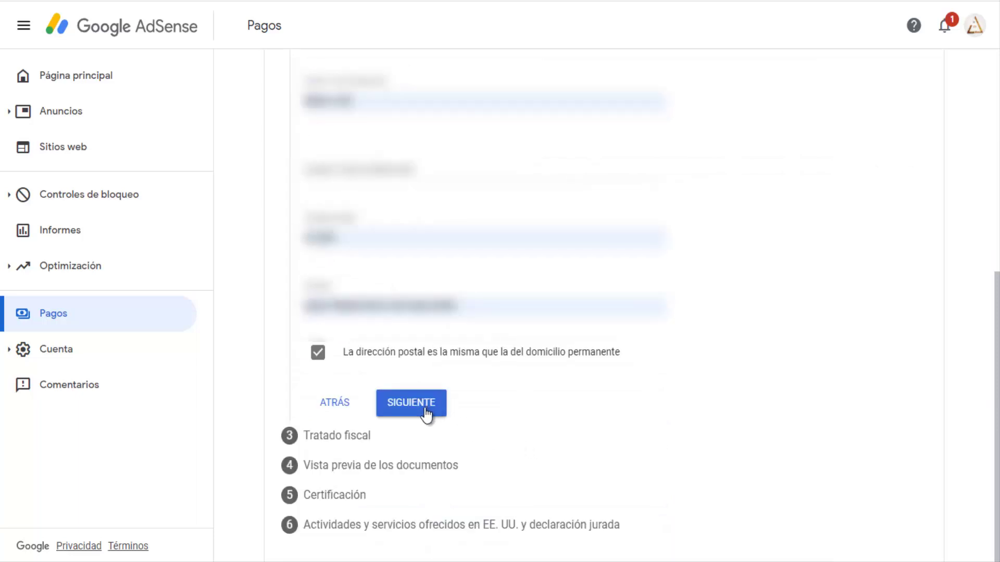
left_click(425, 409)
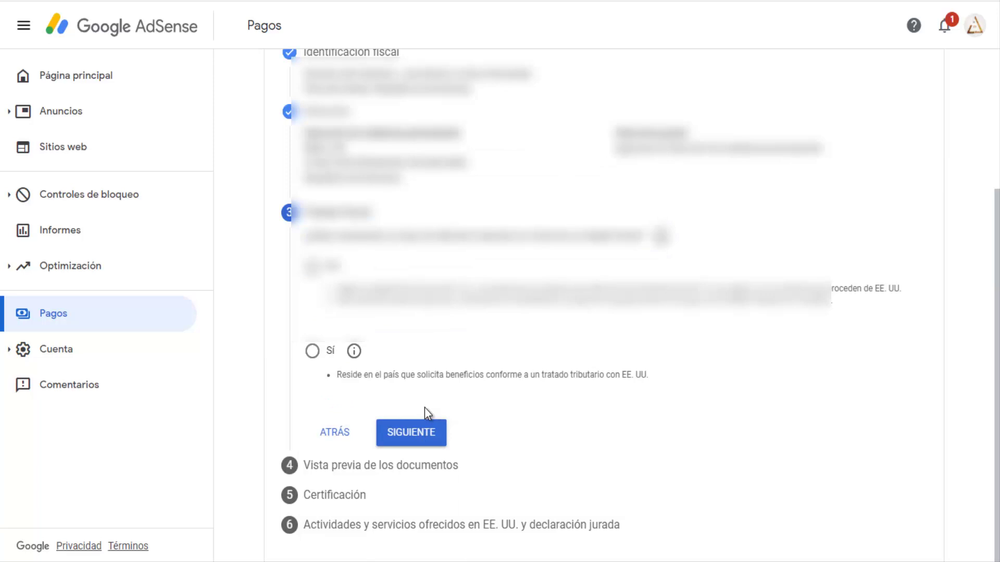
Review the treaty benefits explanation, then submit No for claiming tax treaty benefits.
scroll(423, 405, "up", 1)
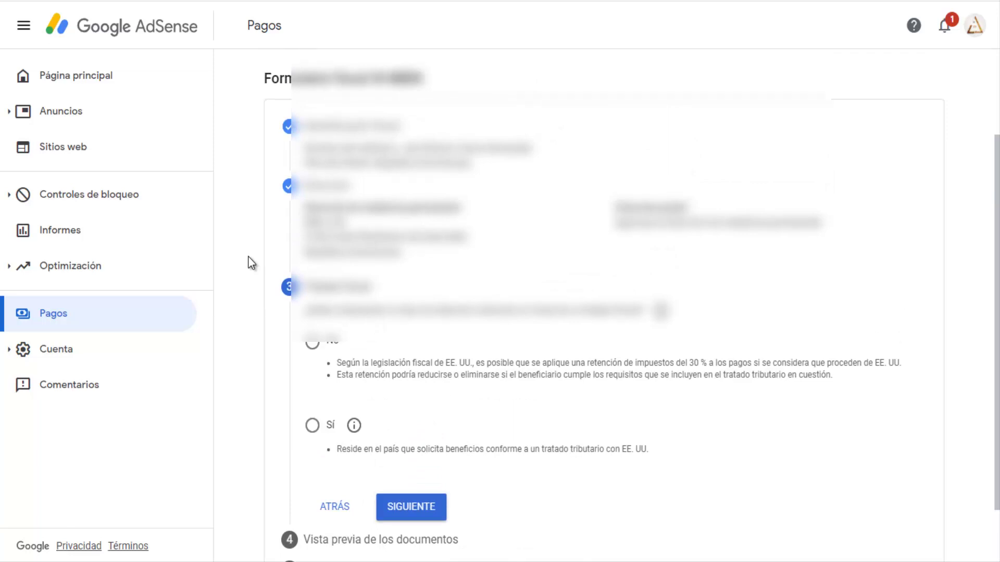
scroll(252, 261, "down", 1)
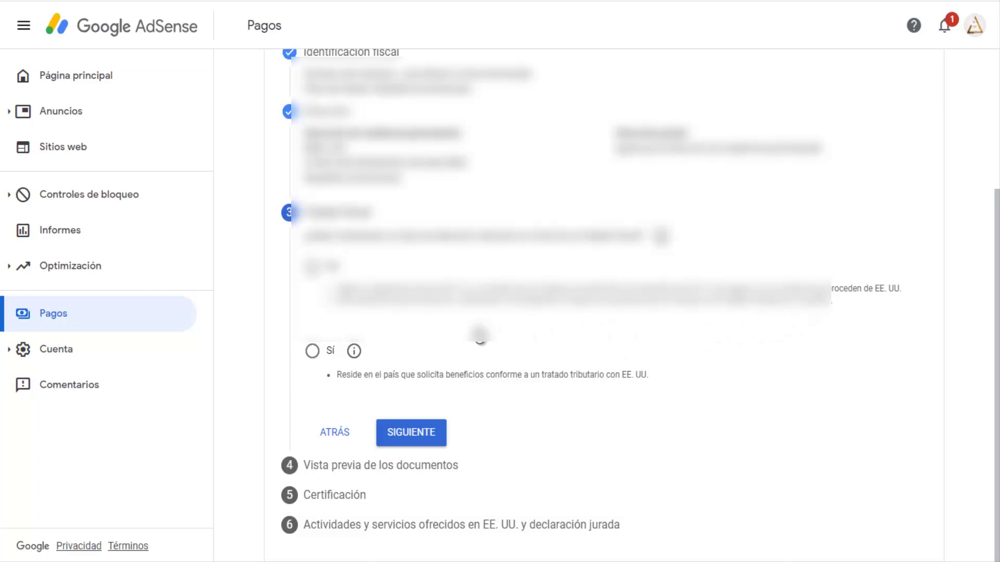
left_click(353, 352)
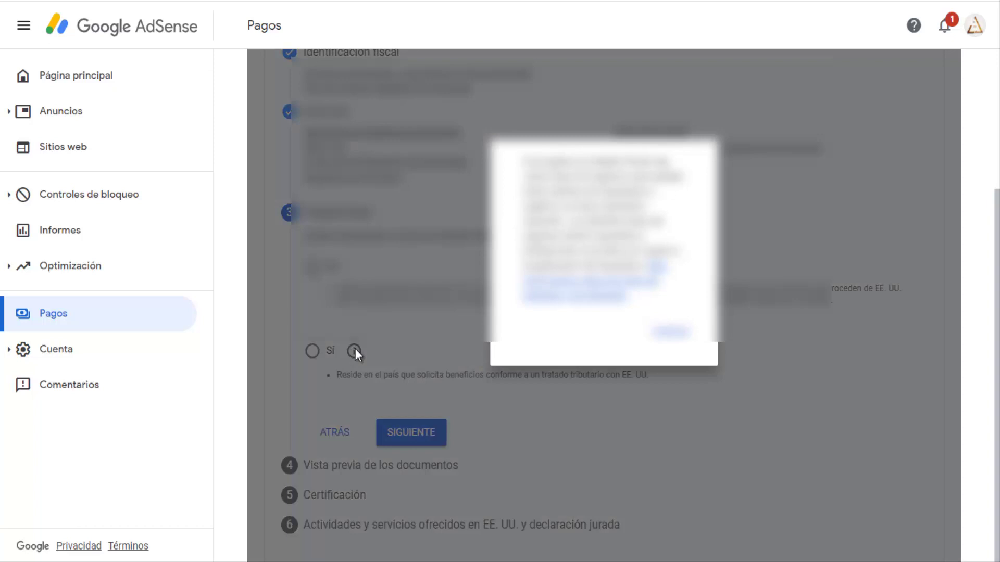
left_click(252, 281)
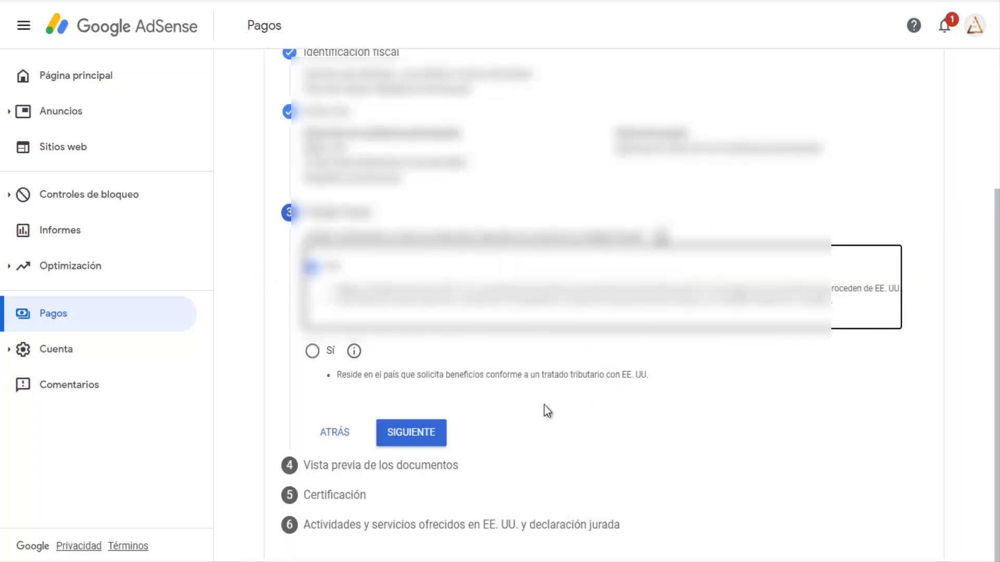
left_click(435, 440)
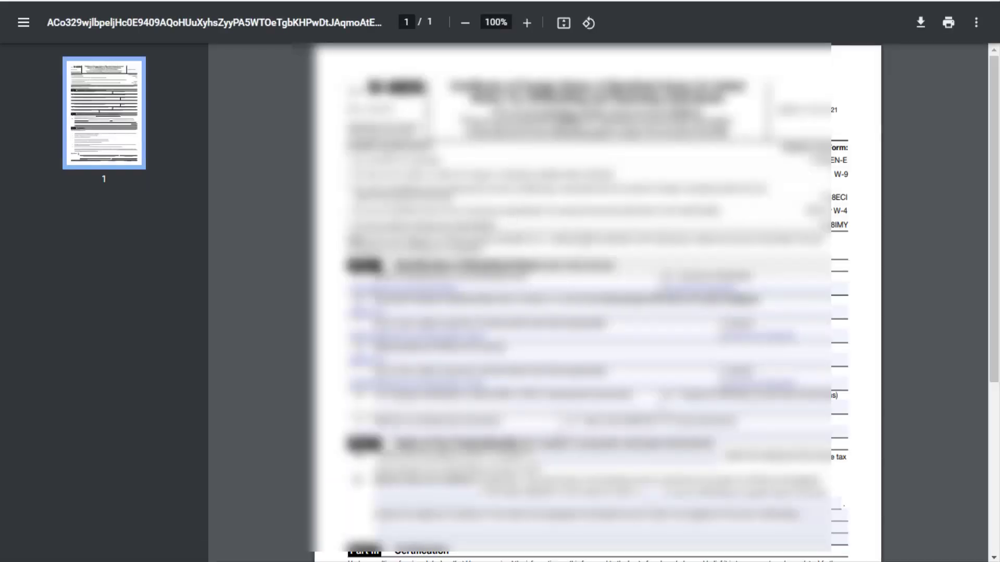
Scroll through the W-8BEN preview and open it as a PDF to review the whole form.
scroll(594, 302, "down", 5)
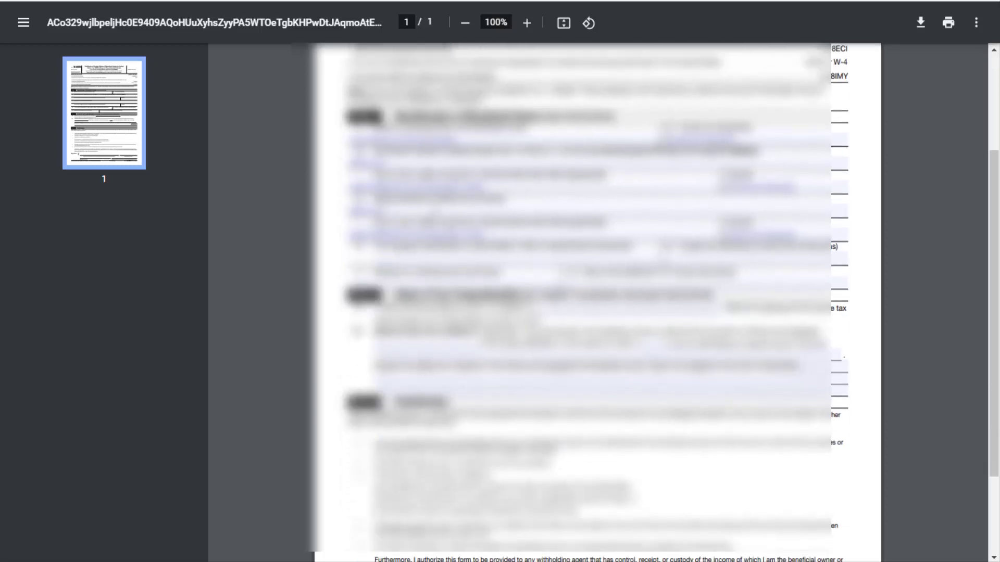
scroll(550, 265, "down", 1)
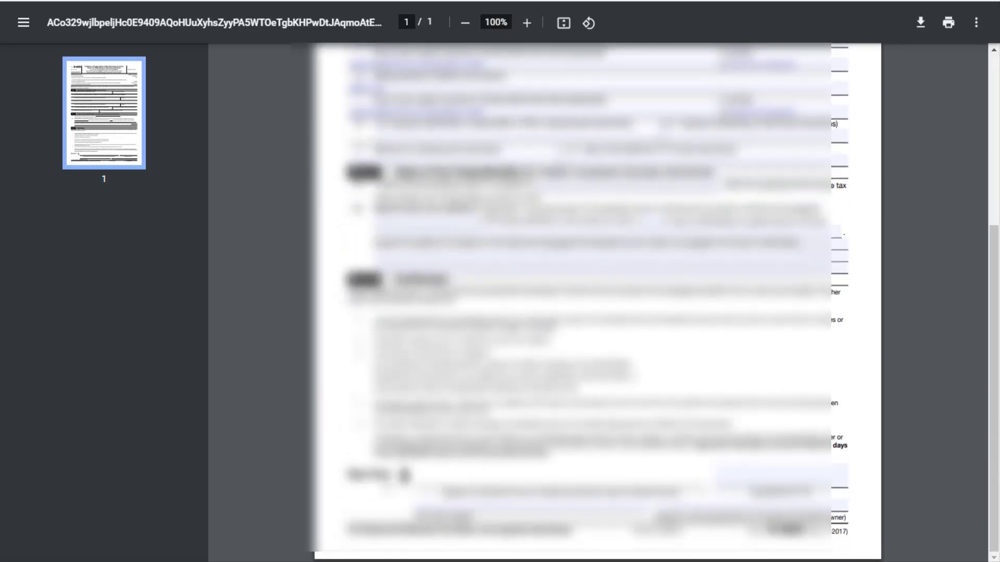
scroll(625, 203, "up", 5)
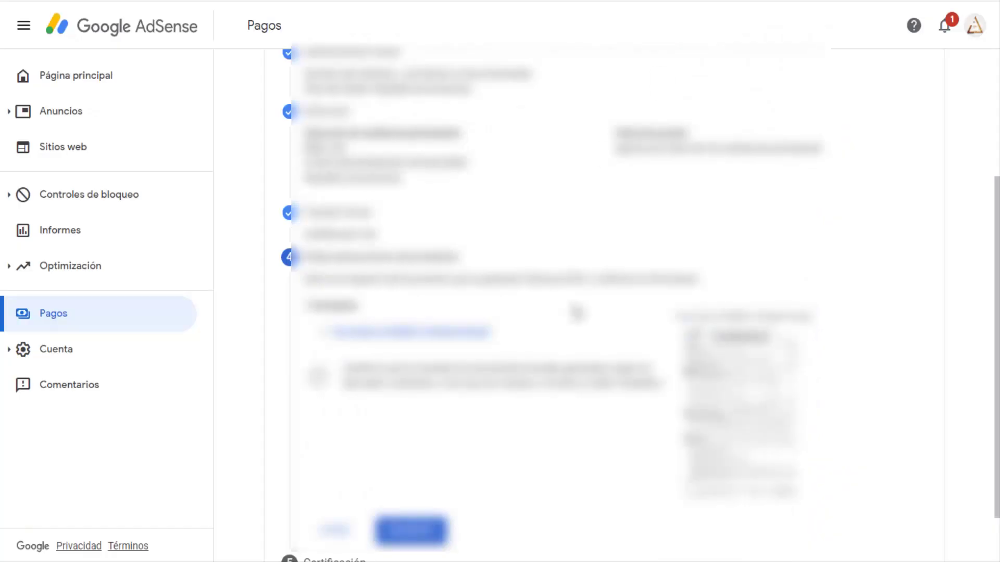
scroll(576, 314, "down", 1)
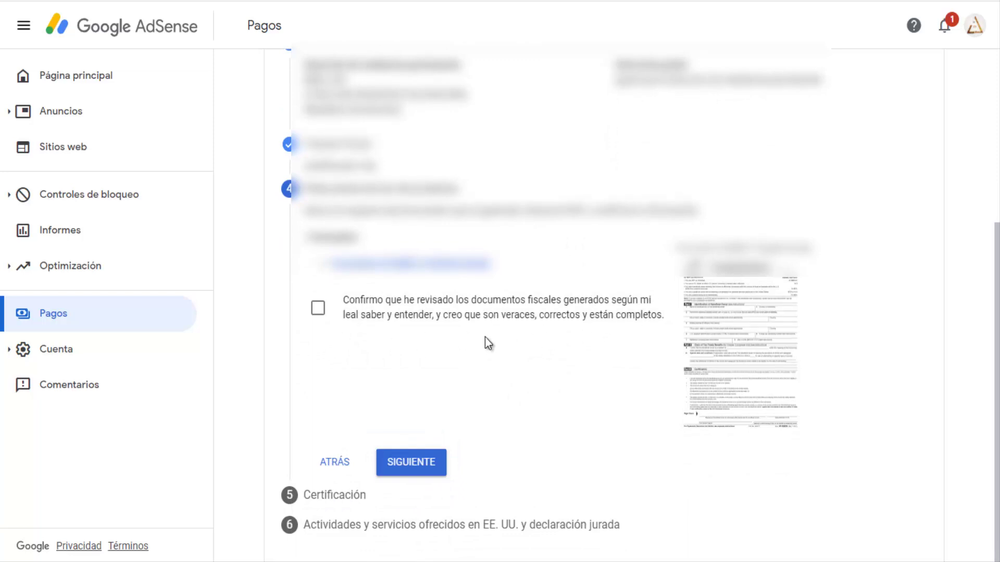
left_click(736, 330)
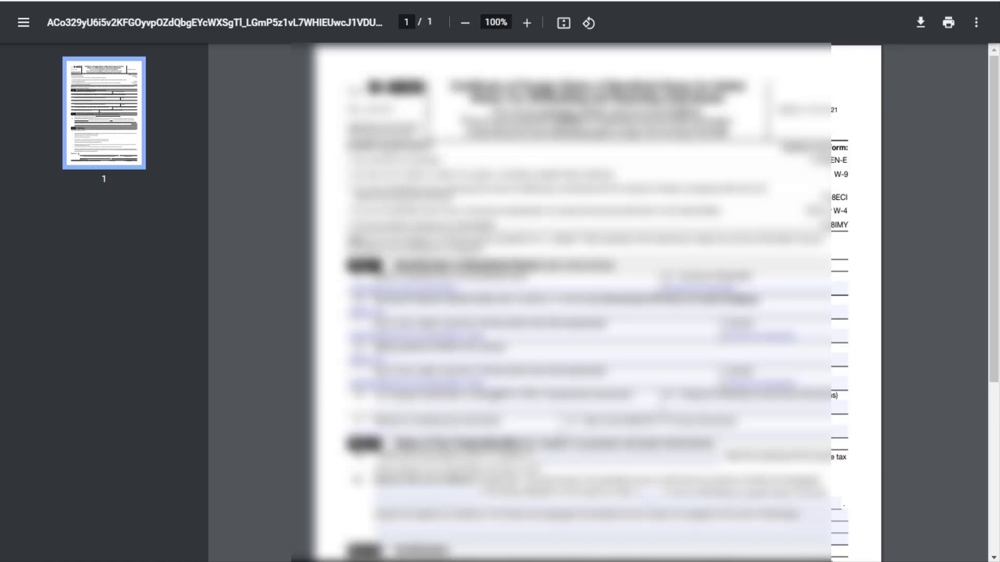
scroll(573, 302, "down", 5)
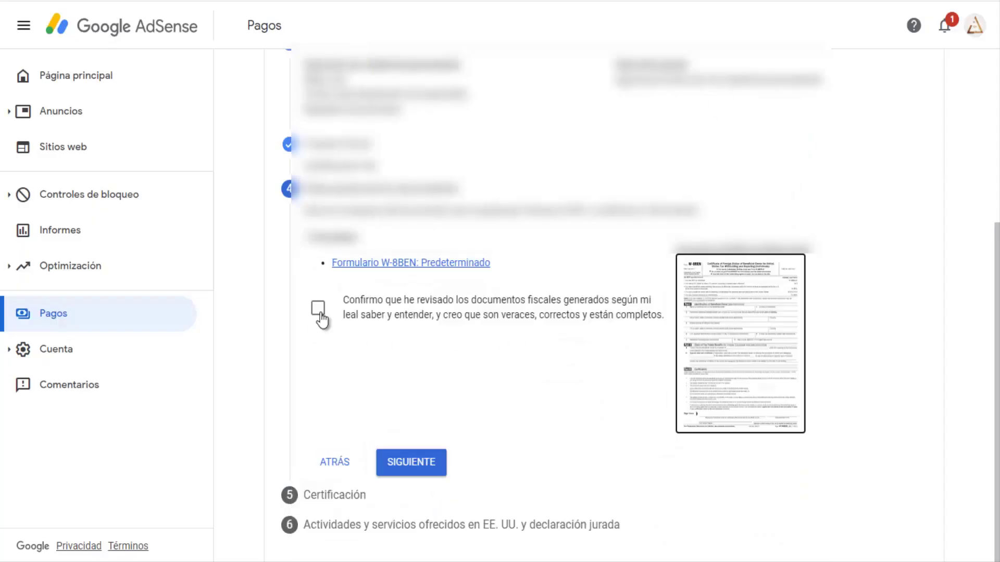
Confirm the tax documents were reviewed and advance to the certification step.
left_click(317, 308)
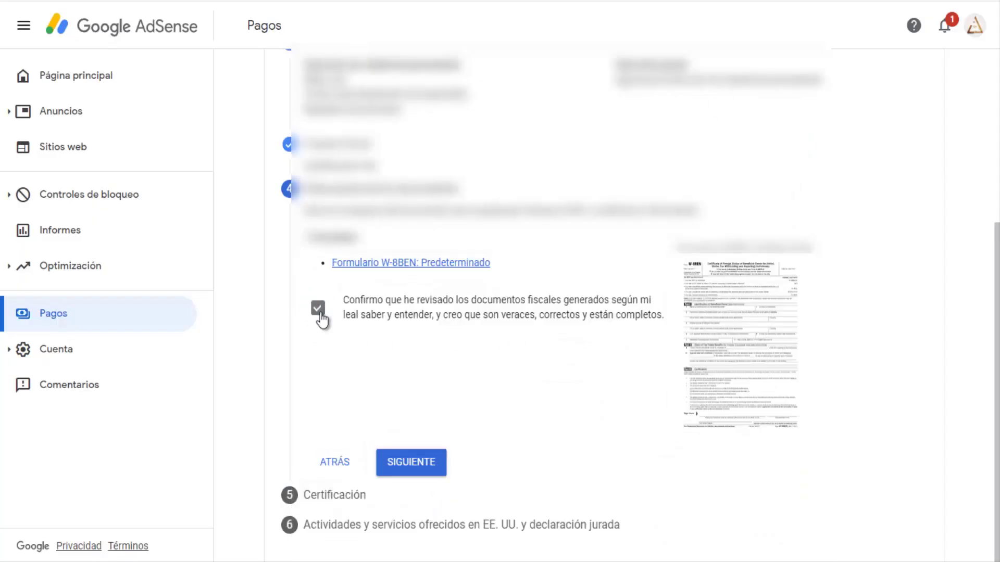
left_click(410, 463)
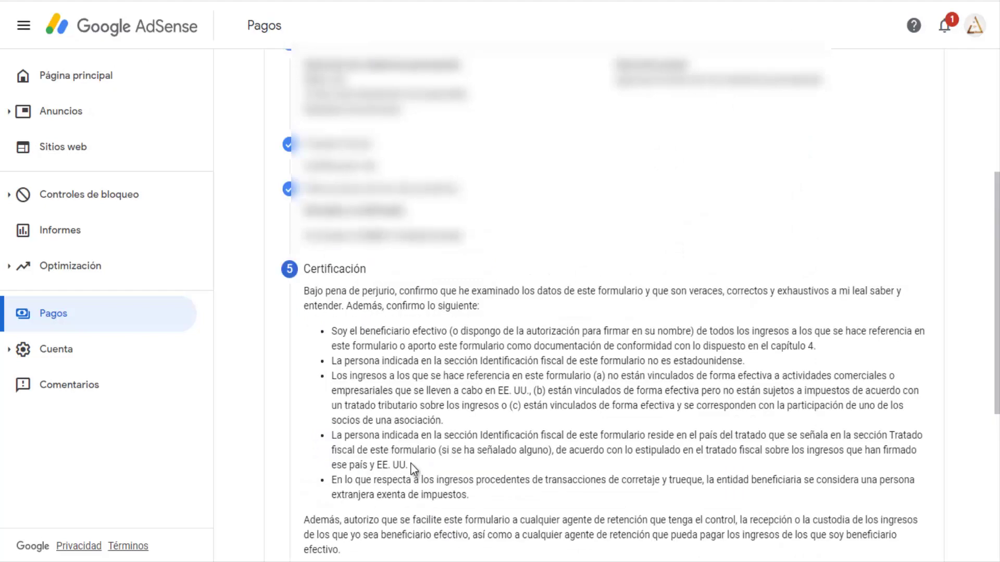
scroll(475, 375, "down", 4)
scroll(469, 354, "down", 2)
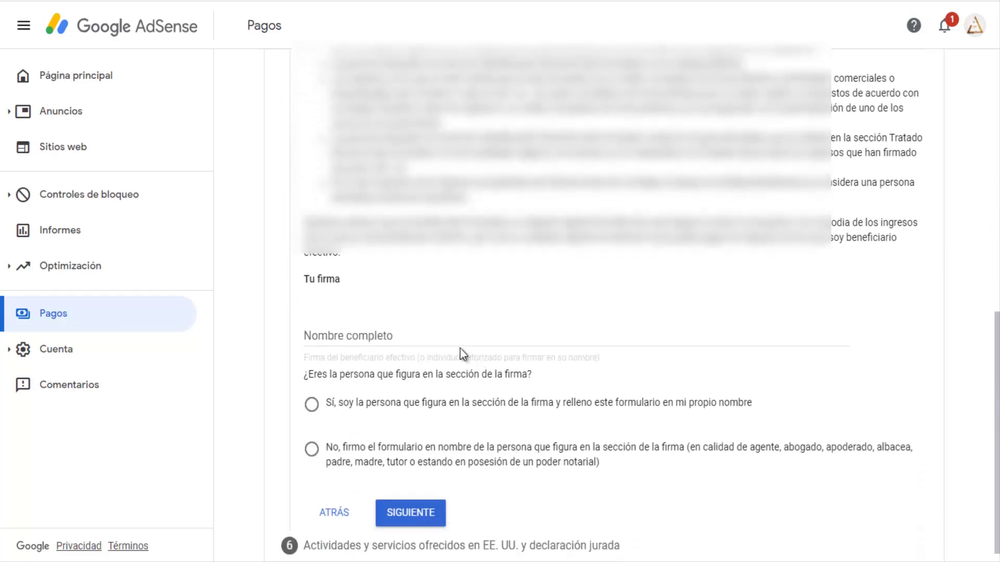
Sign with your full name, confirm you are the person named on the form, and continue.
left_click(388, 316)
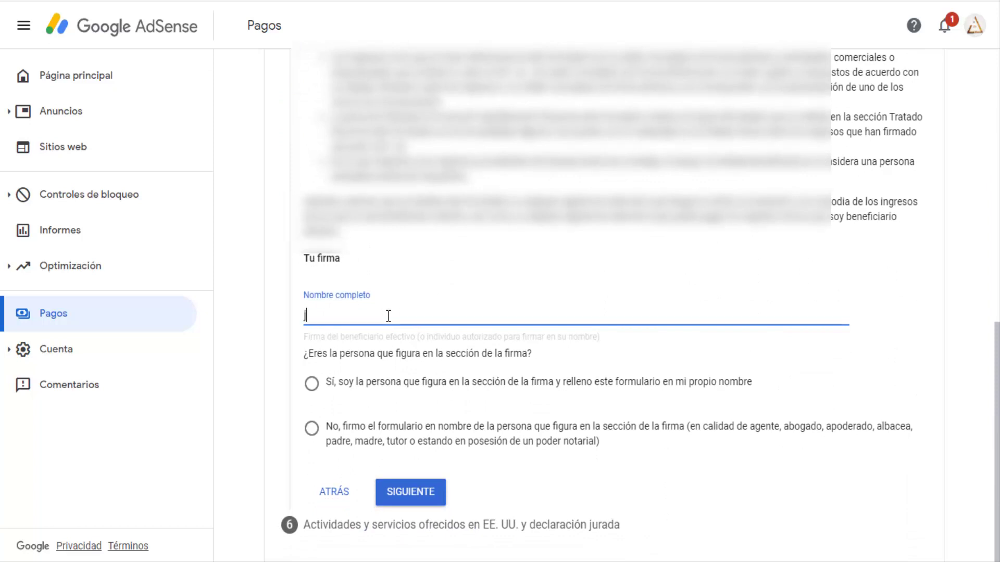
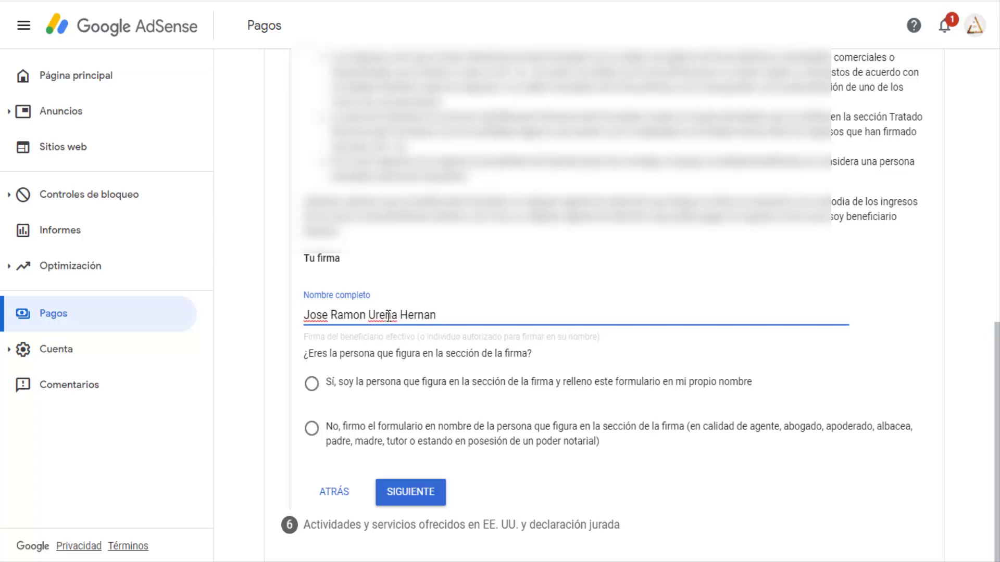
left_click(312, 386)
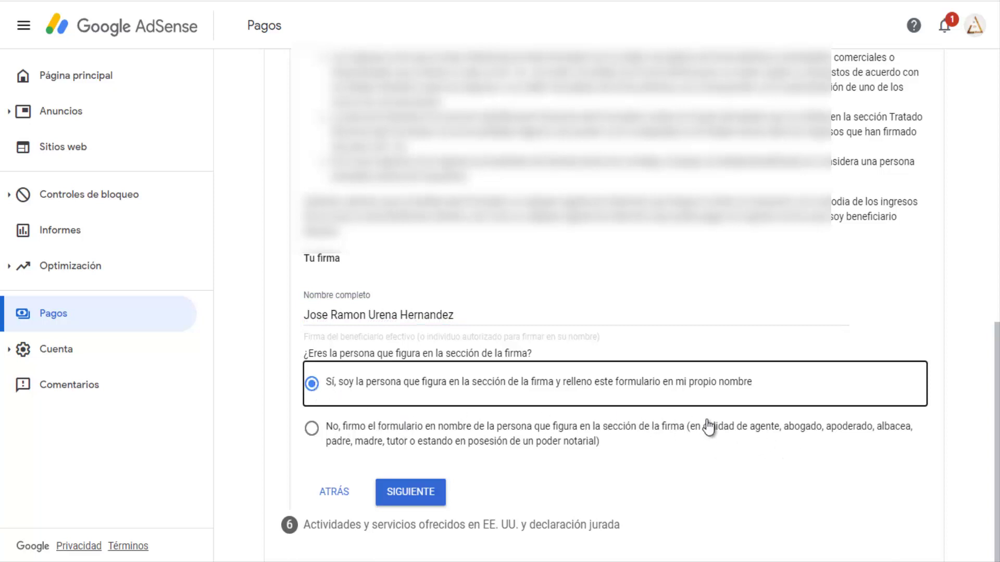
left_click(405, 495)
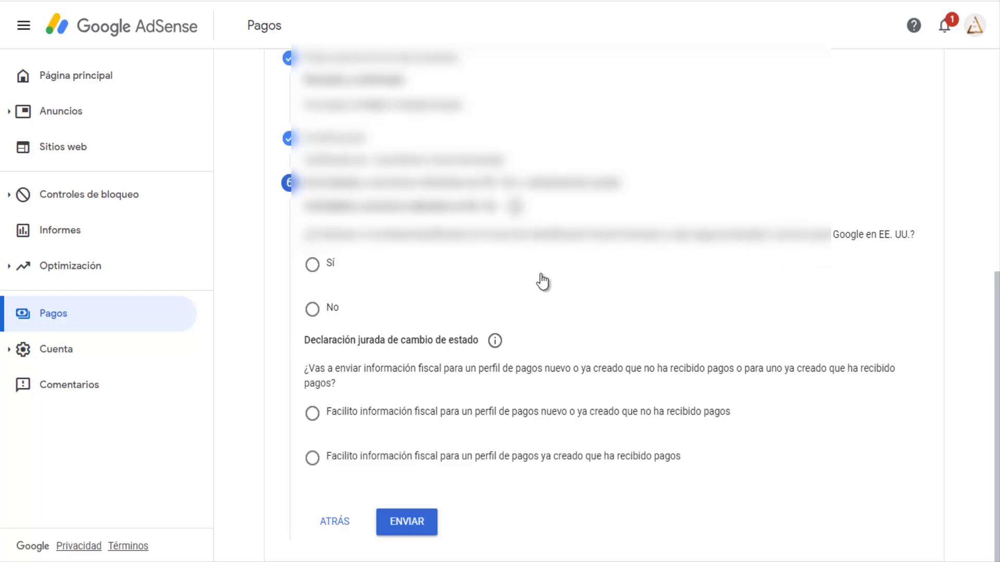
Answer No to performing services in the US and certify services are provided outside the US.
left_click(312, 309)
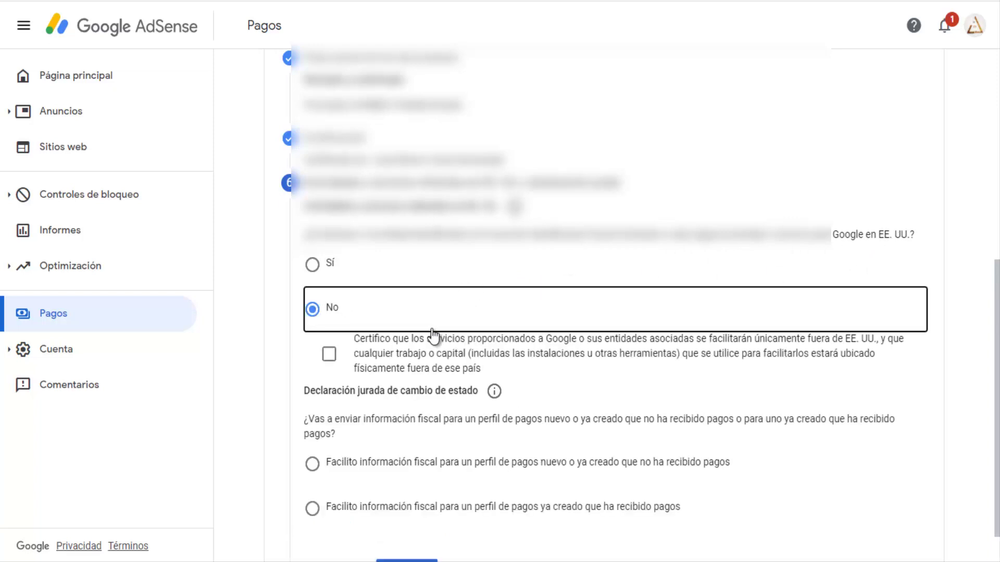
left_click(641, 351)
scroll(308, 329, "down", 1)
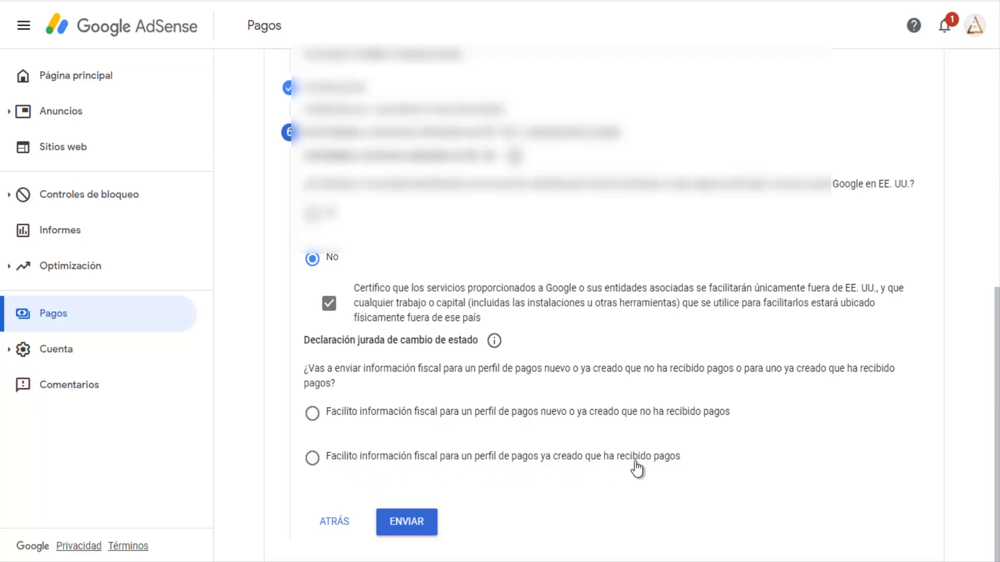
Declare the payment profile already received payments, certify no changes since 2020, and submit the form.
left_click(376, 462)
scroll(401, 424, "down", 3)
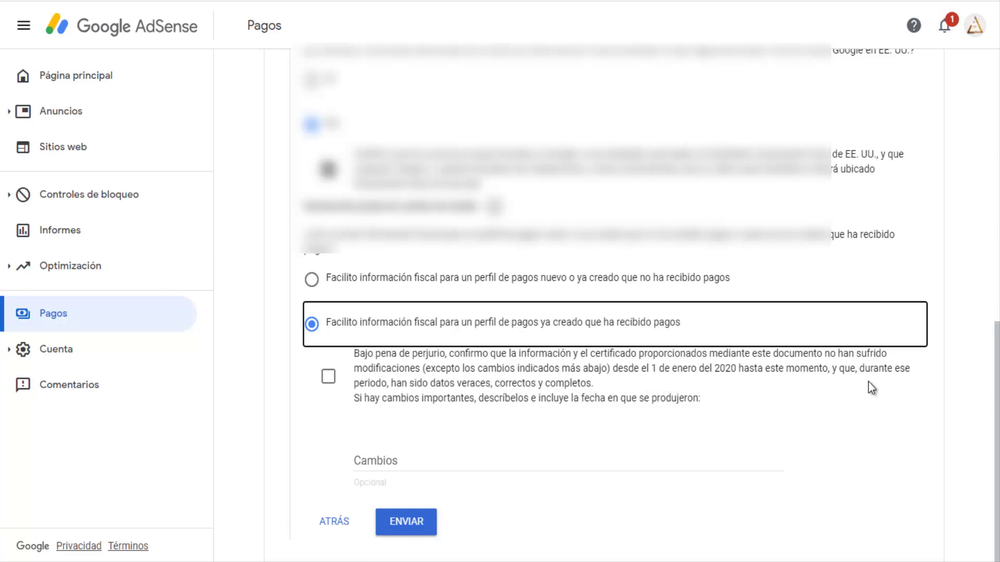
left_click(328, 376)
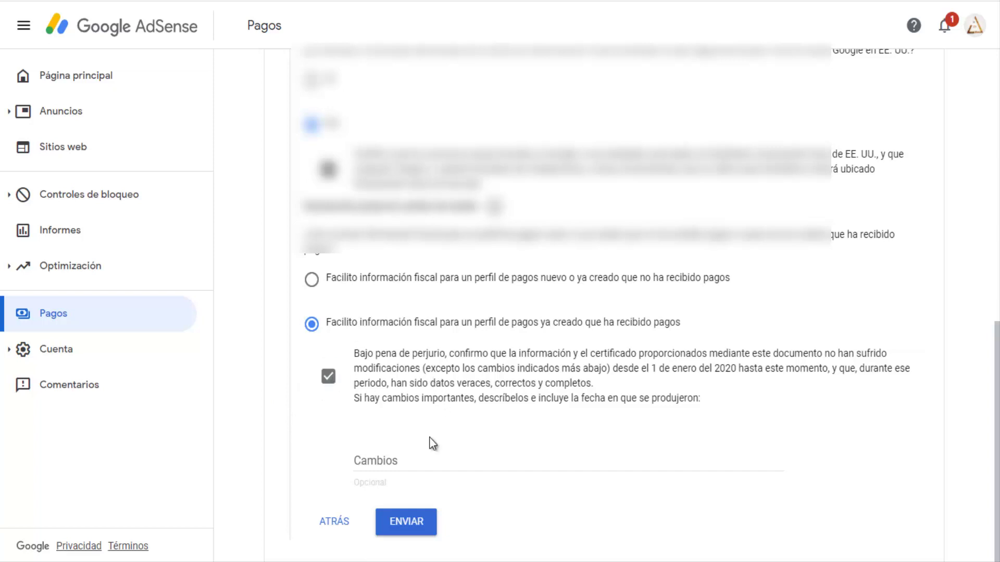
left_click(399, 461)
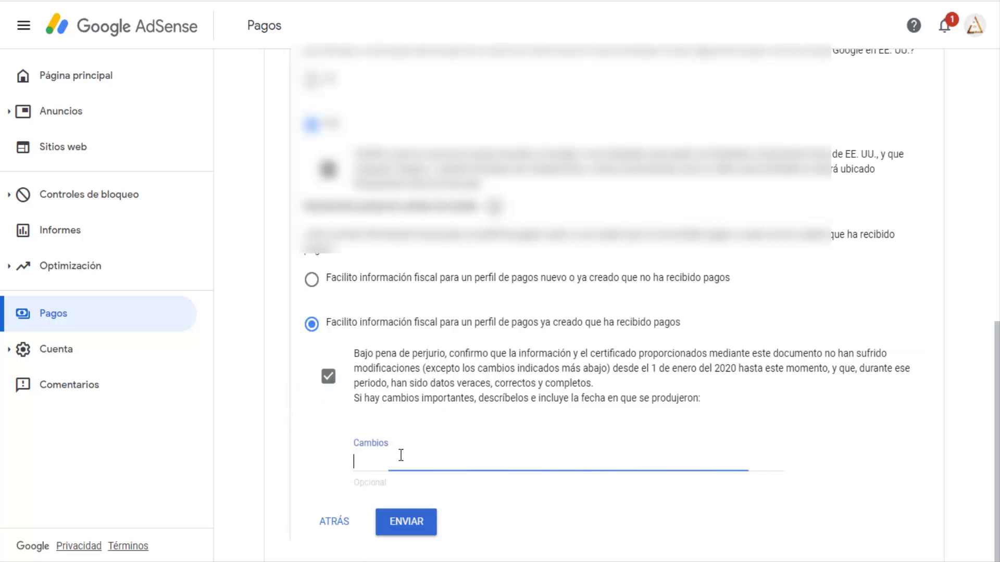
left_click(407, 522)
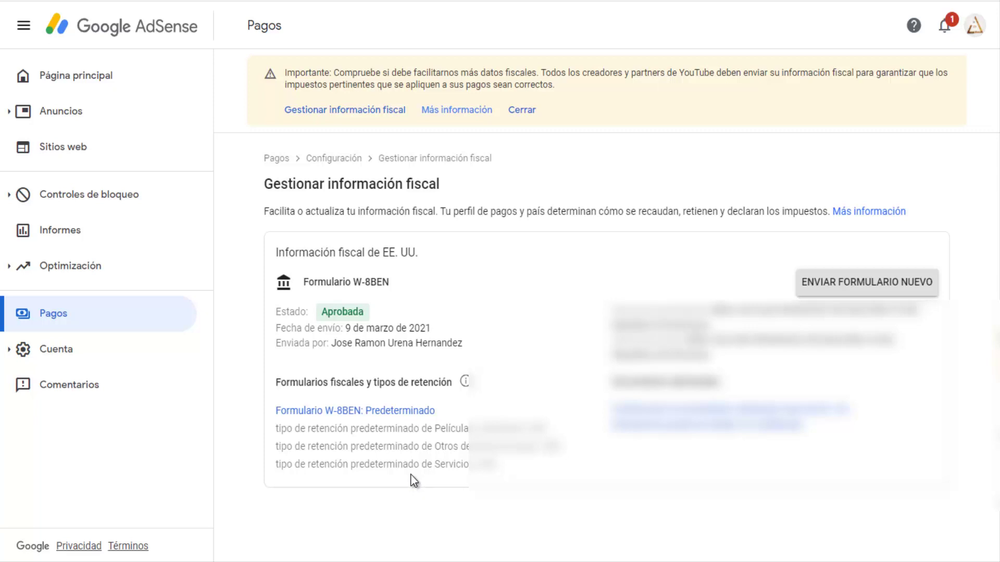
Go from the AdSense Página principal through Pagos to the tax information page.
left_click(92, 78)
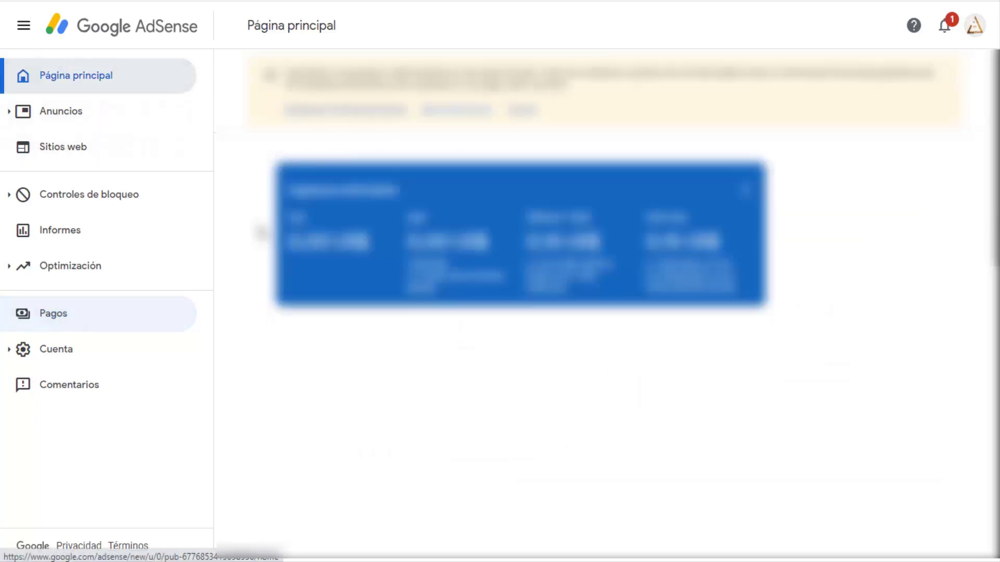
left_click(110, 2)
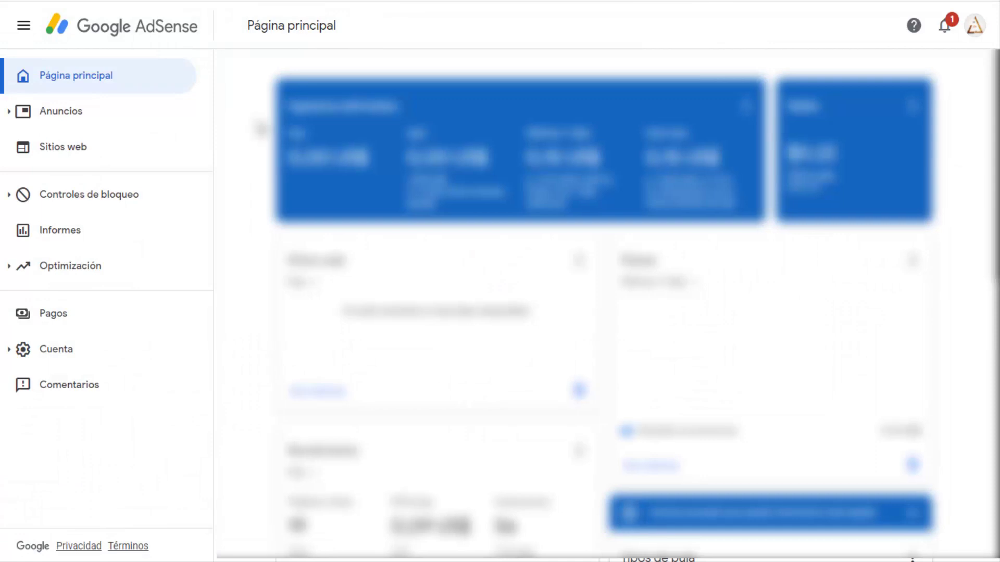
left_click(53, 313)
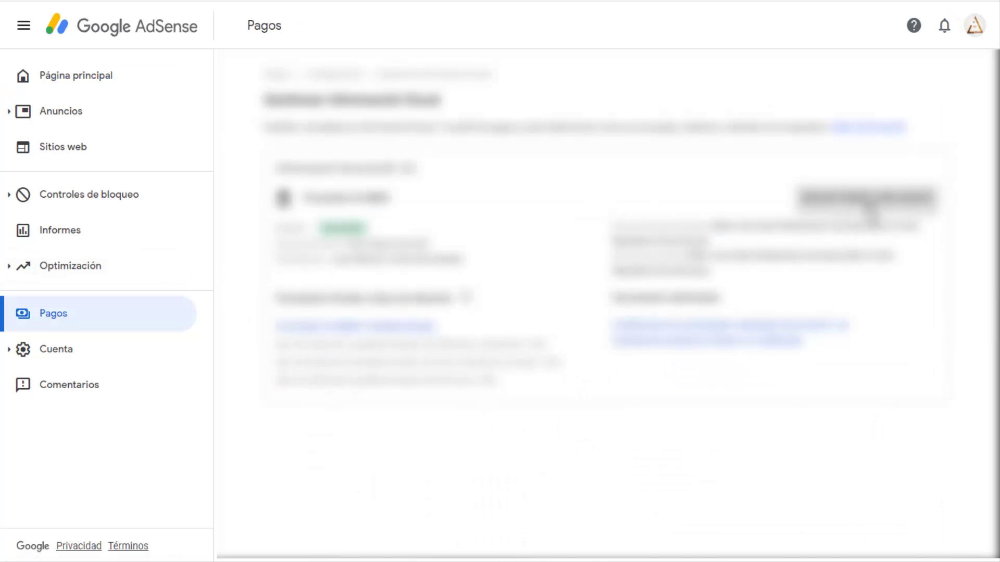
Start a new tax form, cancel it, and return to the Pagos overview via the breadcrumb.
left_click(824, 205)
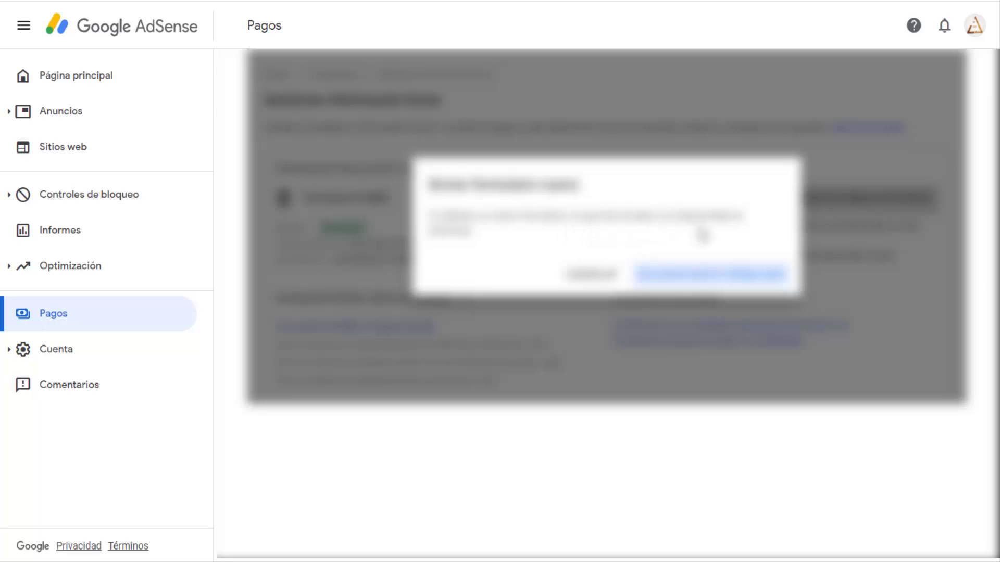
left_click(591, 275)
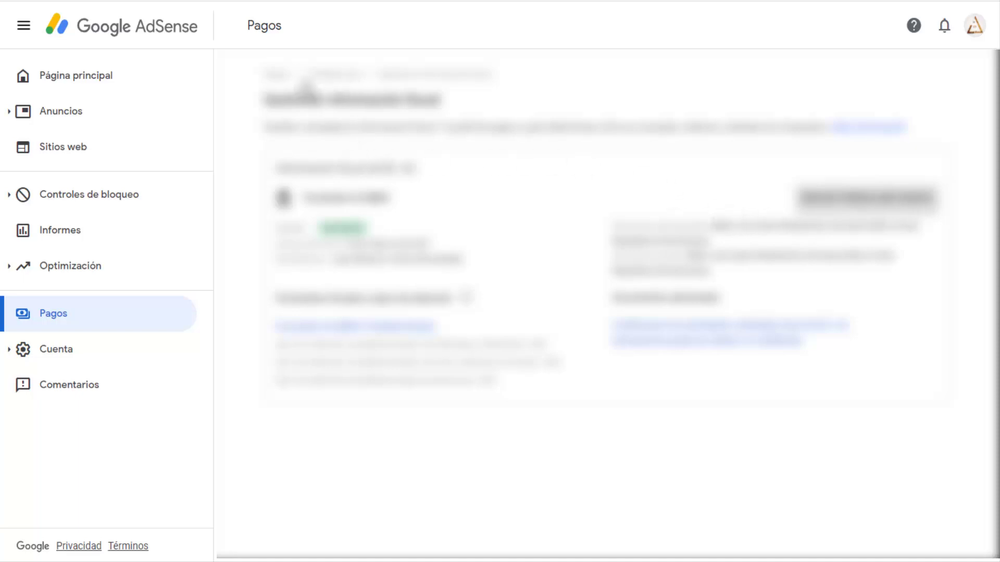
left_click(278, 76)
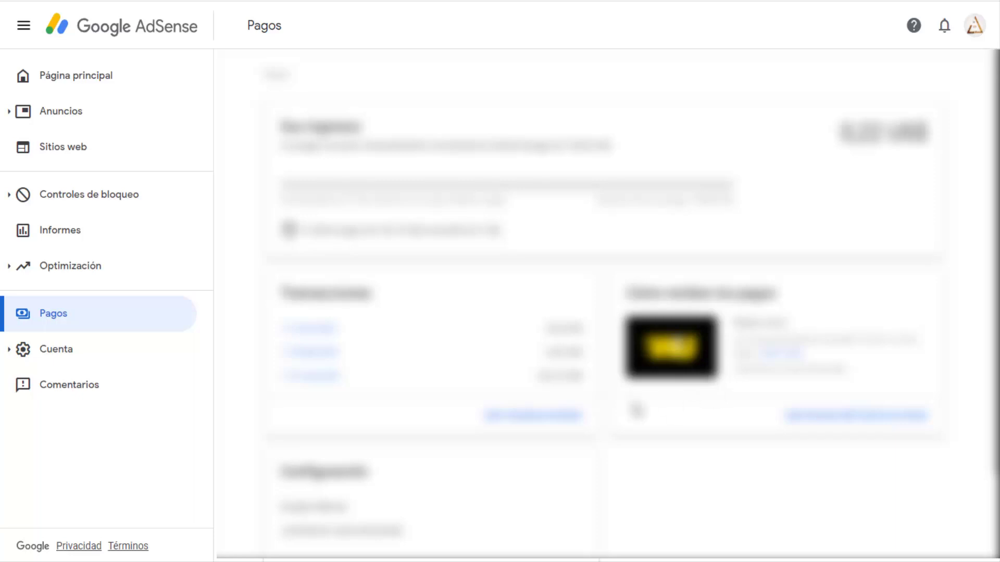
Review the Pagos page and its Configuración payment settings, then return to the AdSense Página principal.
scroll(534, 414, "down", 2)
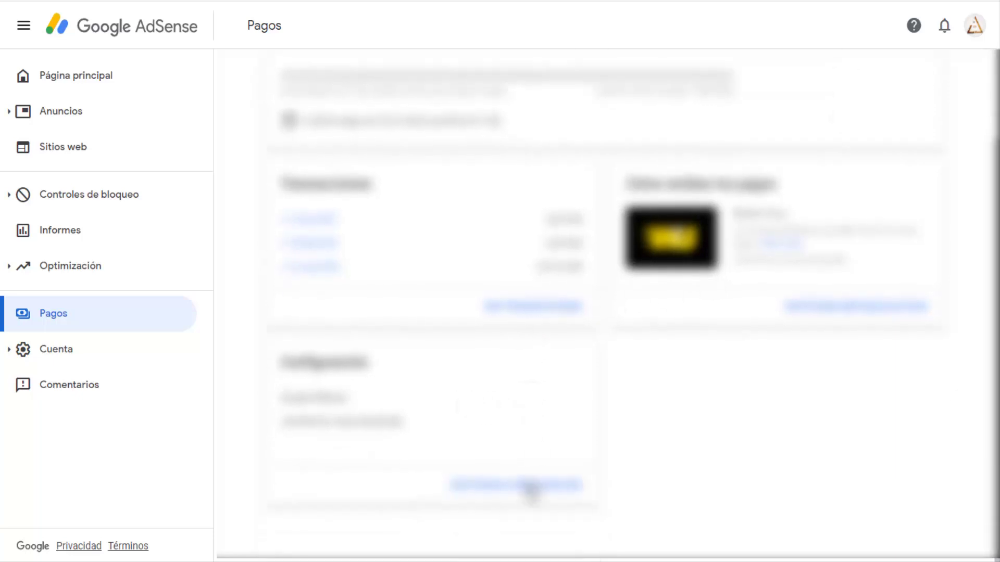
left_click(531, 490)
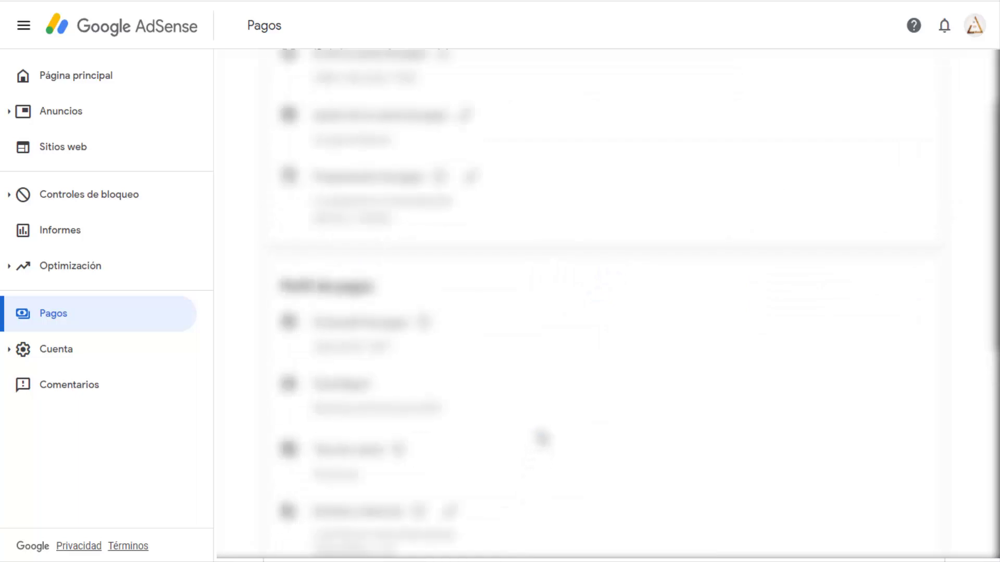
scroll(552, 419, "down", 5)
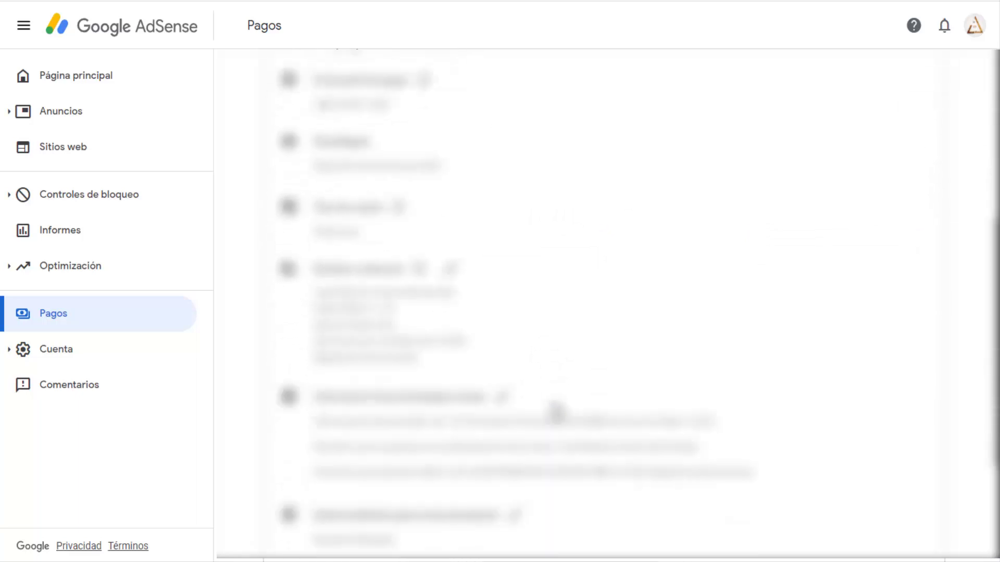
scroll(556, 413, "down", 4)
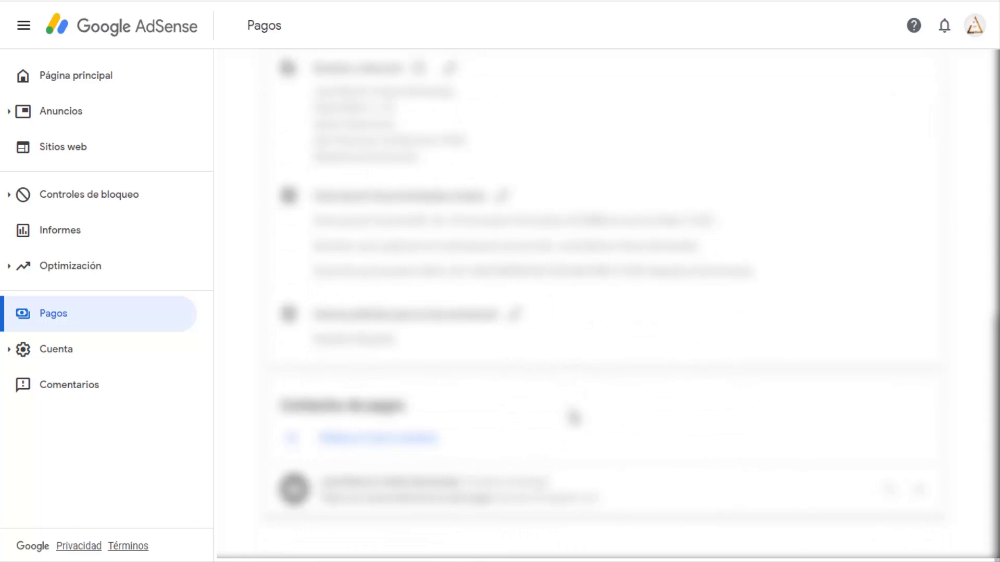
scroll(573, 416, "up", 11)
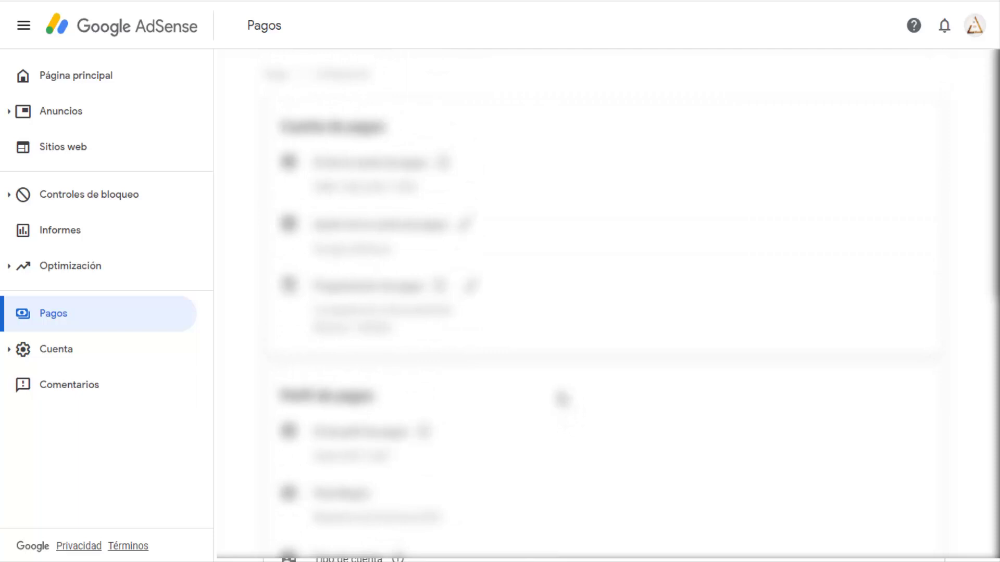
left_click(111, 77)
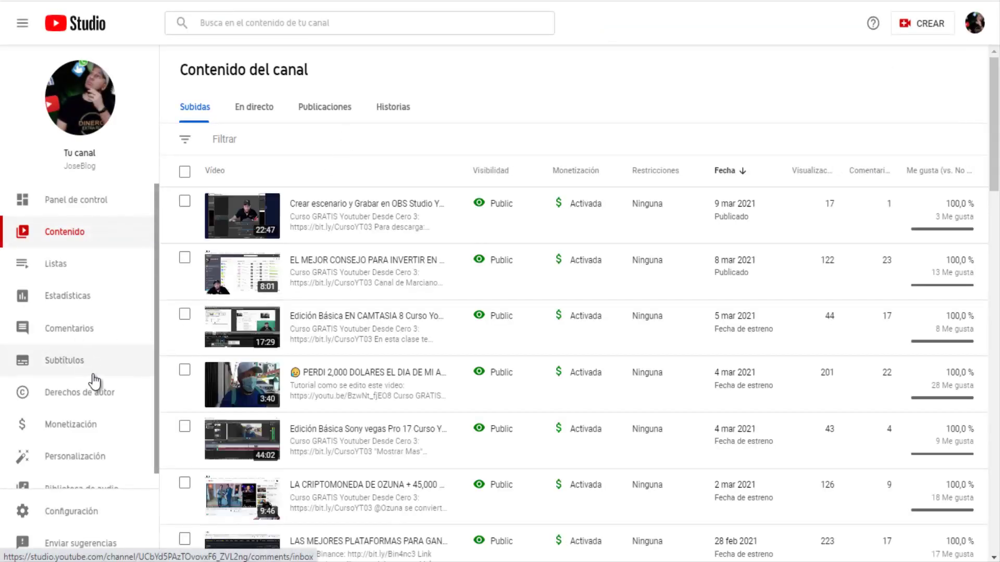
Open YouTube Studio Estadísticas and view the Audiencia top regions, led by República Dominicana.
left_click(90, 306)
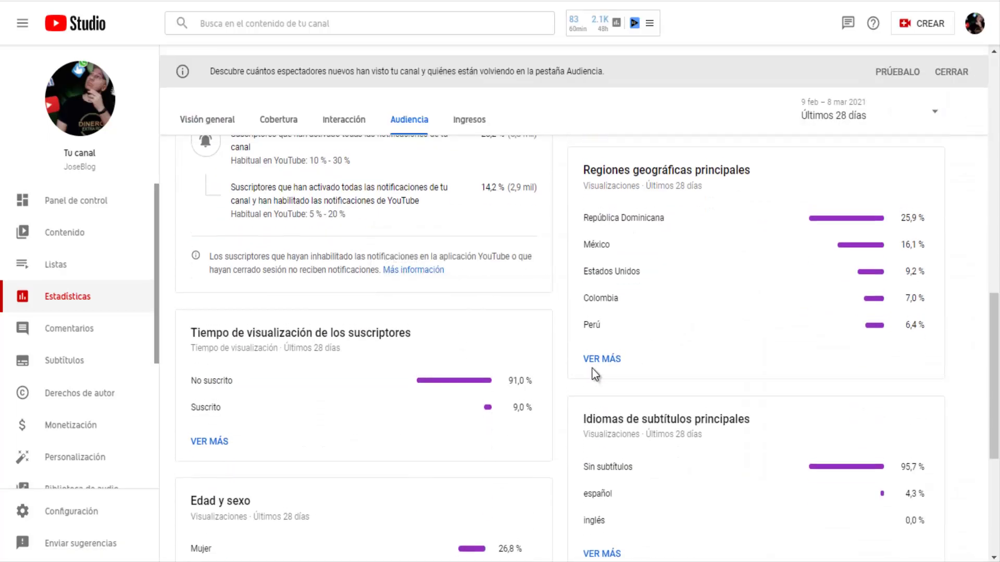
scroll(592, 367, "up", 1)
scroll(672, 276, "down", 1)
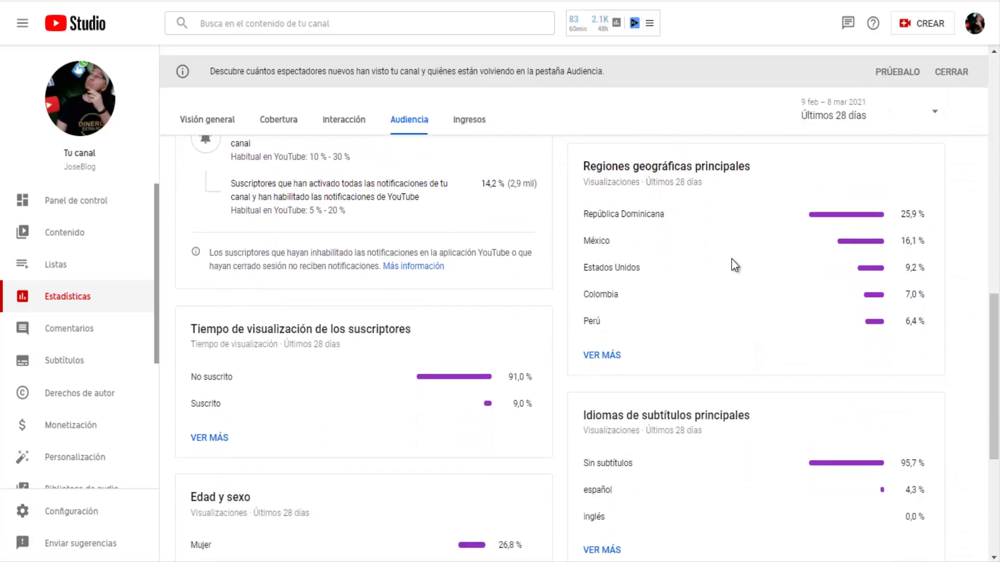